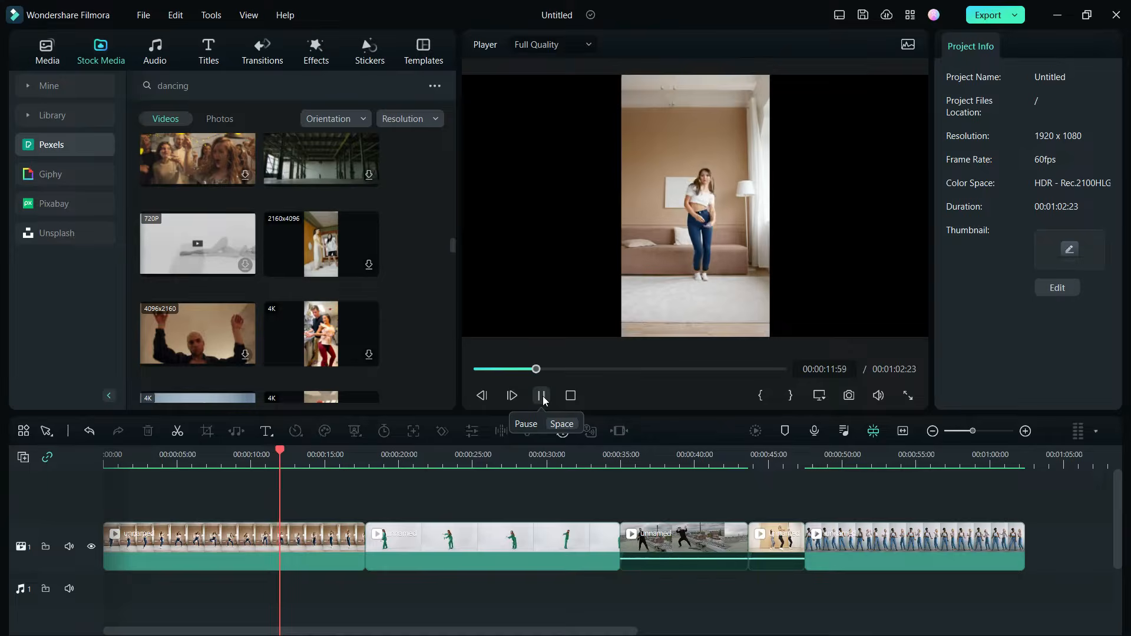
Apply AI Portrait to the first dance clip, with edge thickness -1 and edge feather 2
left_click(466, 454)
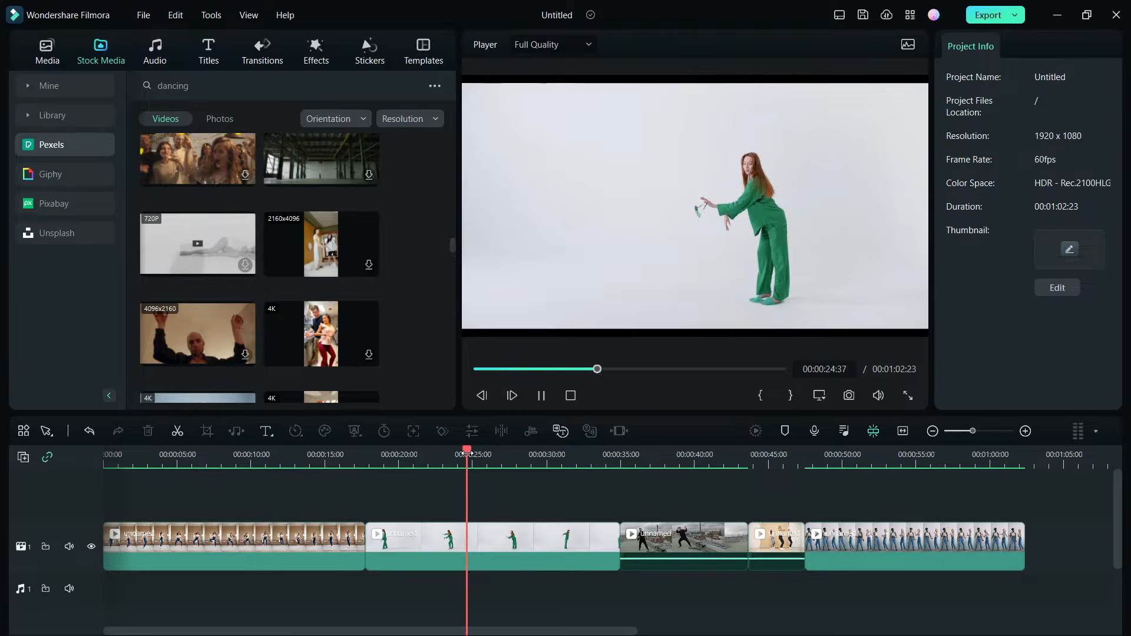
left_click(670, 459)
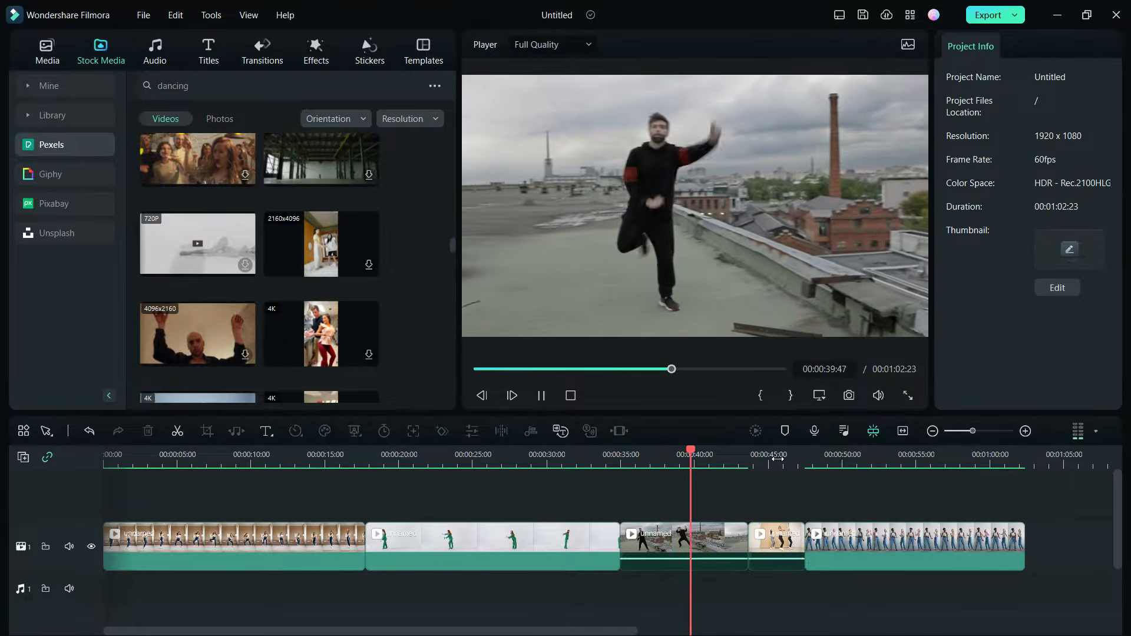
left_click(778, 459)
left_click(864, 459)
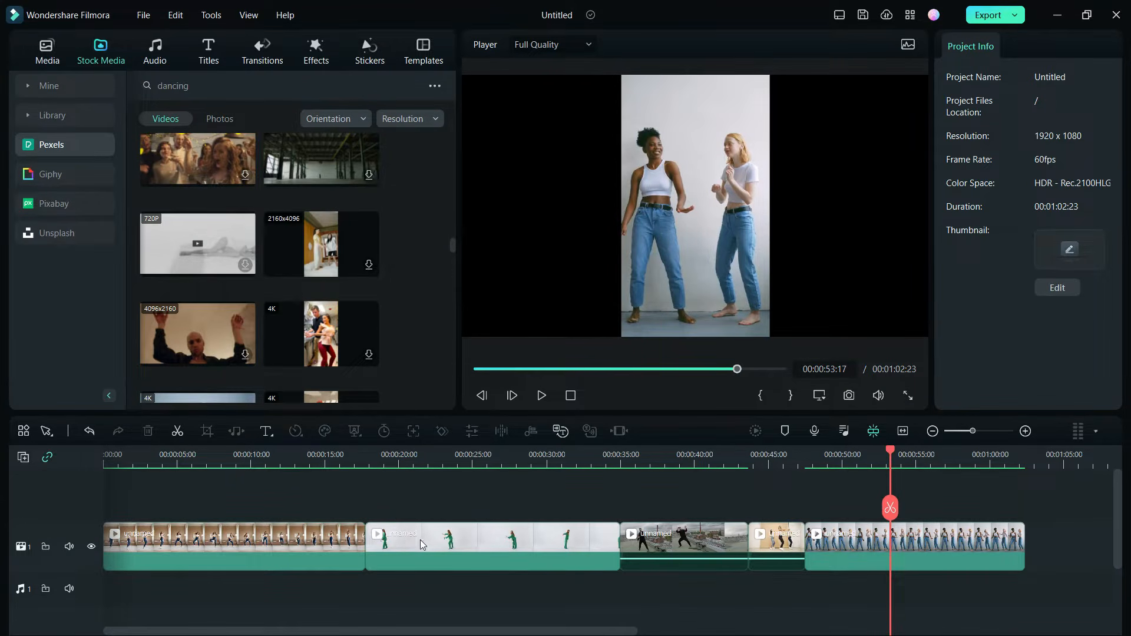
left_click(269, 540)
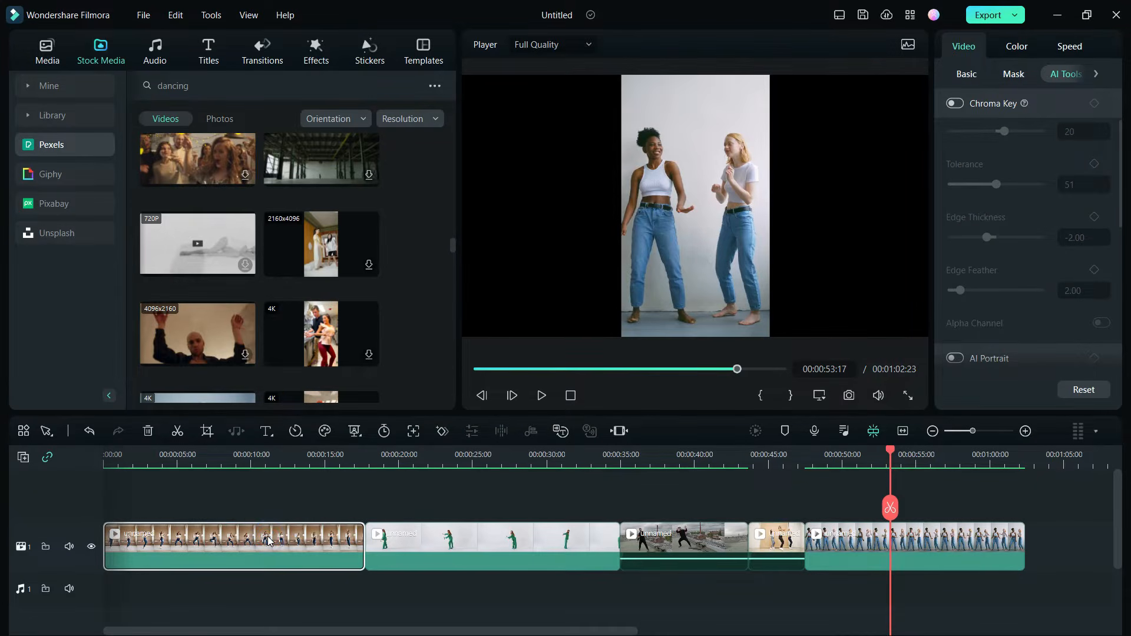
left_click(354, 431)
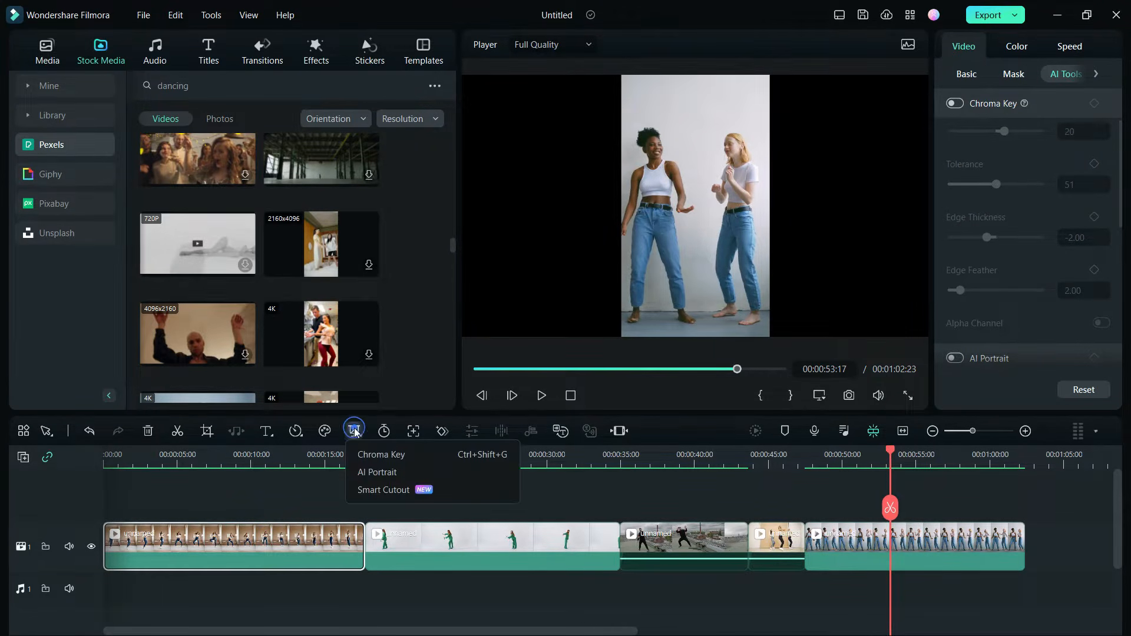
left_click(379, 473)
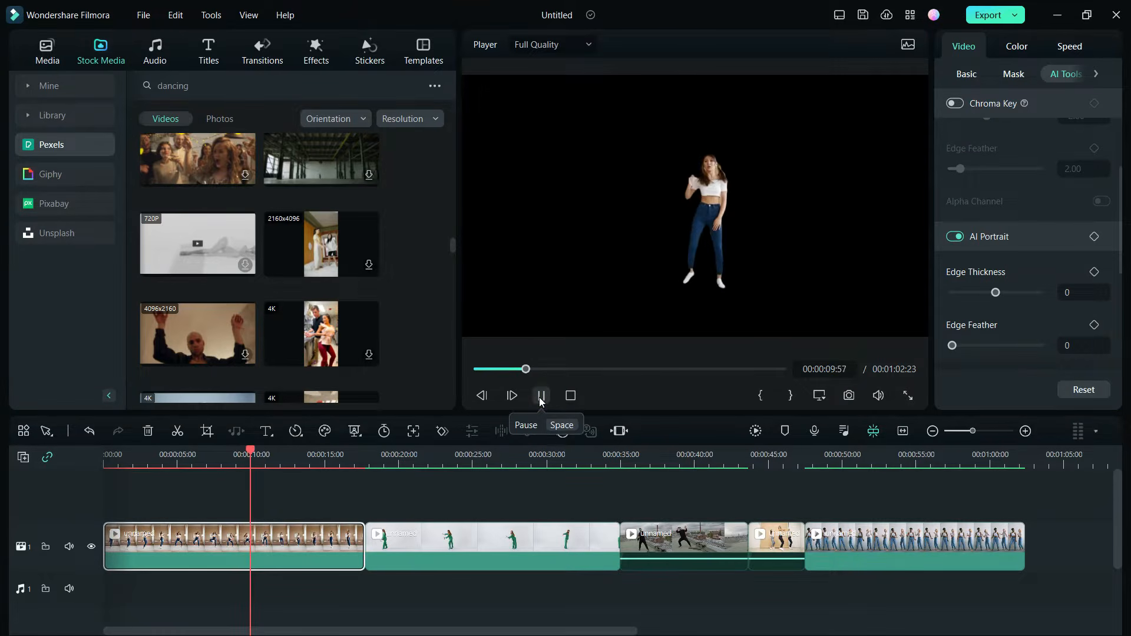
left_click(955, 346)
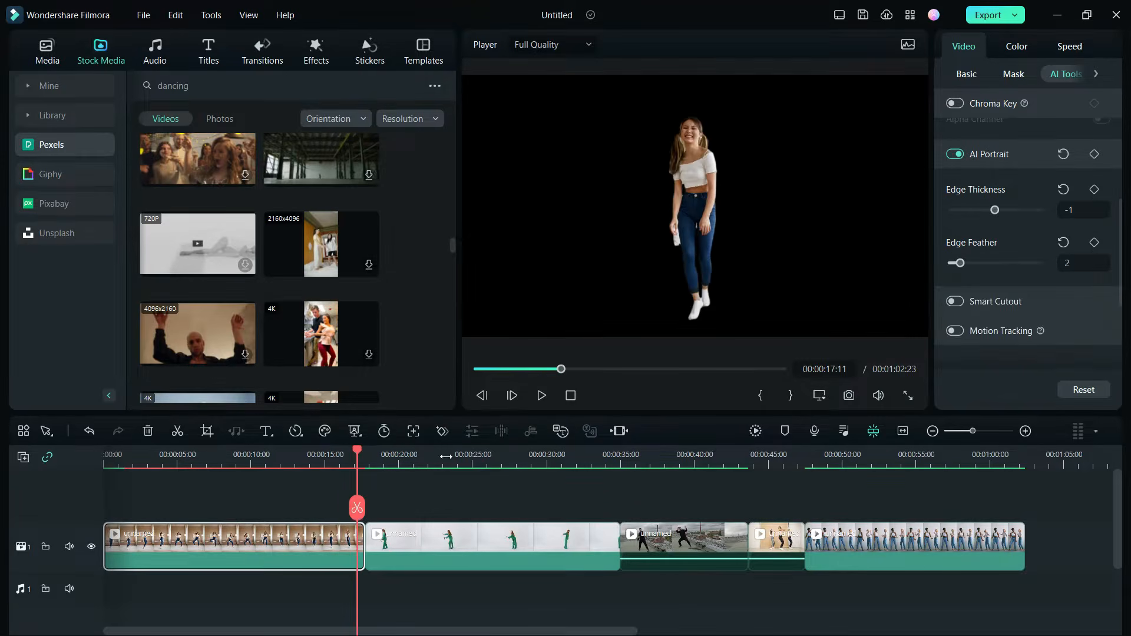
Apply AI Portrait to the green-outfit dancer clip and to the rooftop dancer clip
left_click(447, 452)
left_click(357, 433)
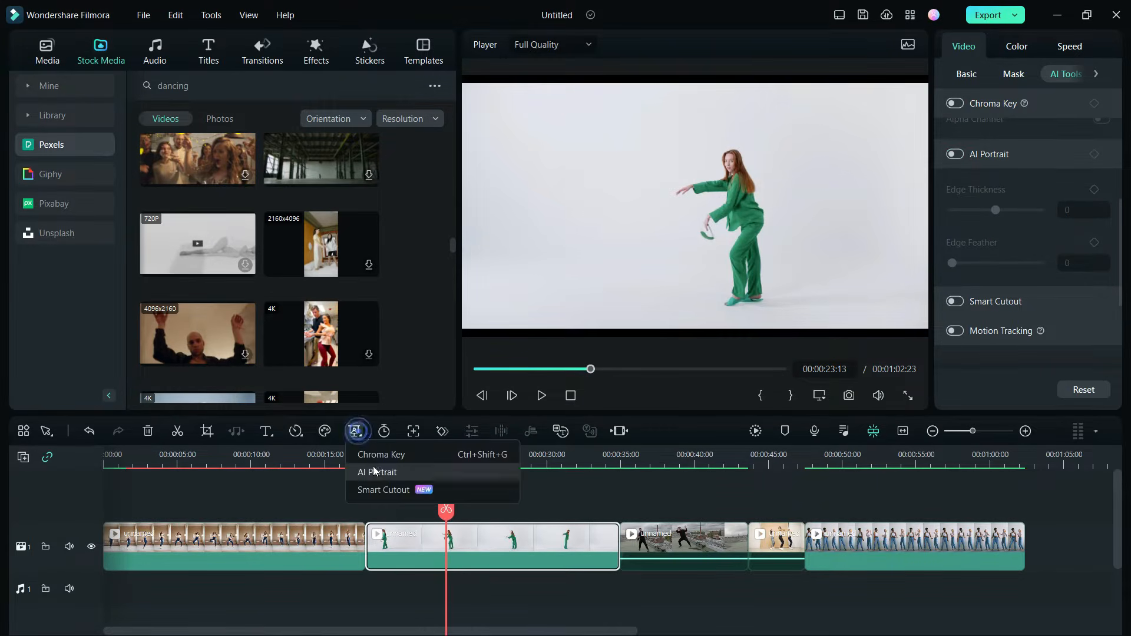
left_click(373, 472)
left_click(667, 455)
left_click(692, 545)
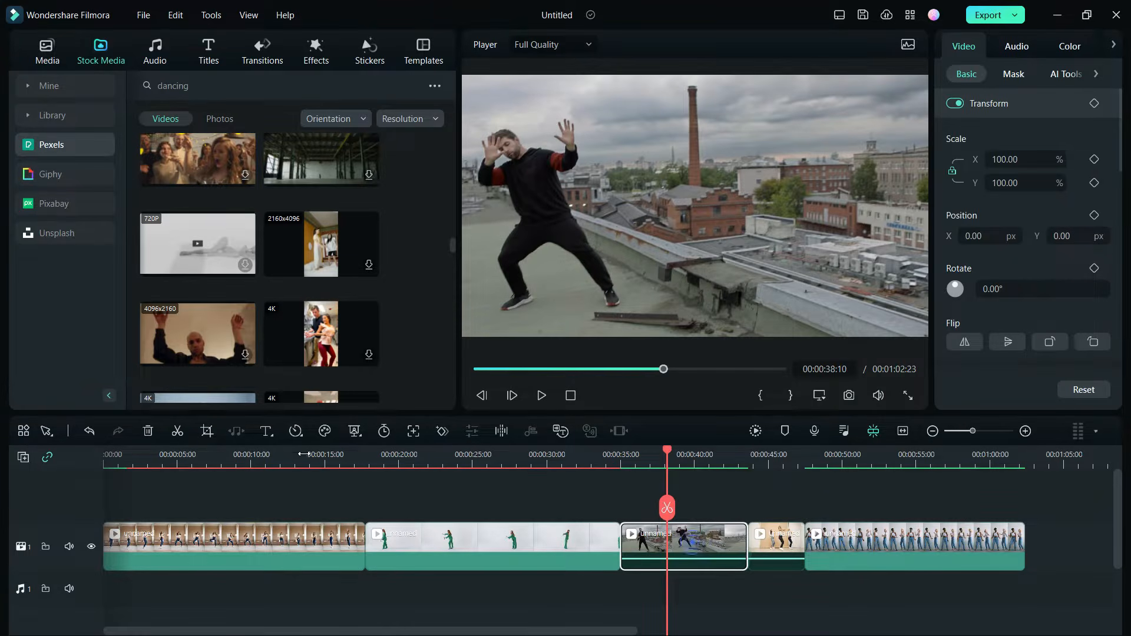
left_click(355, 432)
left_click(373, 472)
Apply AI Portrait to the three-dancer clip and to the last clip with two women in jeans
left_click(762, 455)
left_click(776, 545)
left_click(355, 432)
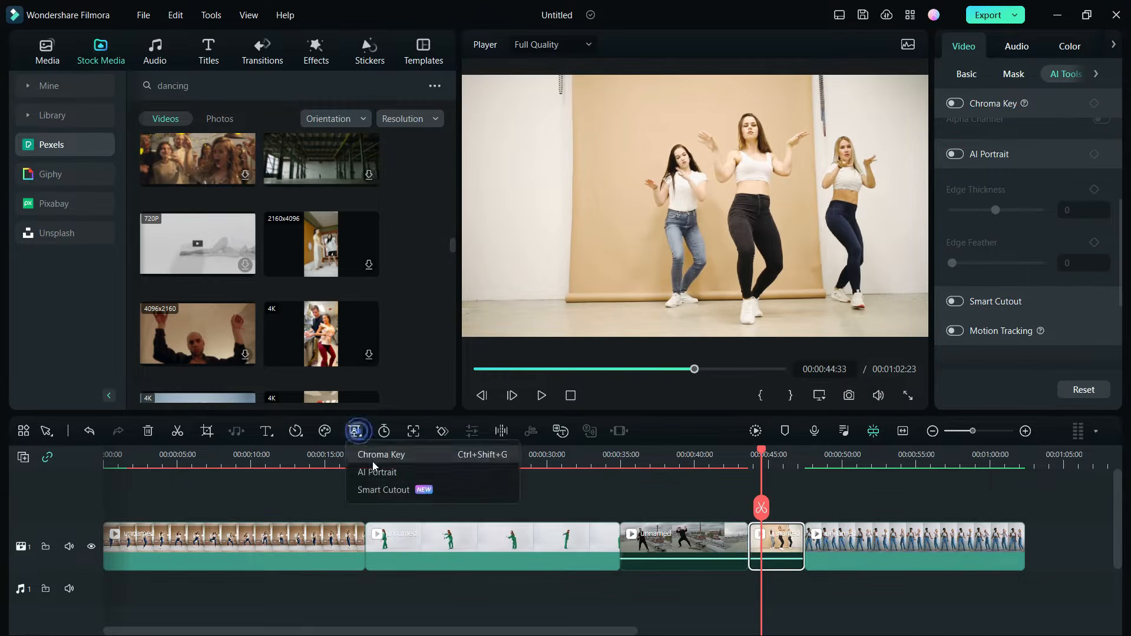
left_click(373, 472)
left_click(888, 455)
left_click(888, 545)
left_click(355, 432)
left_click(373, 472)
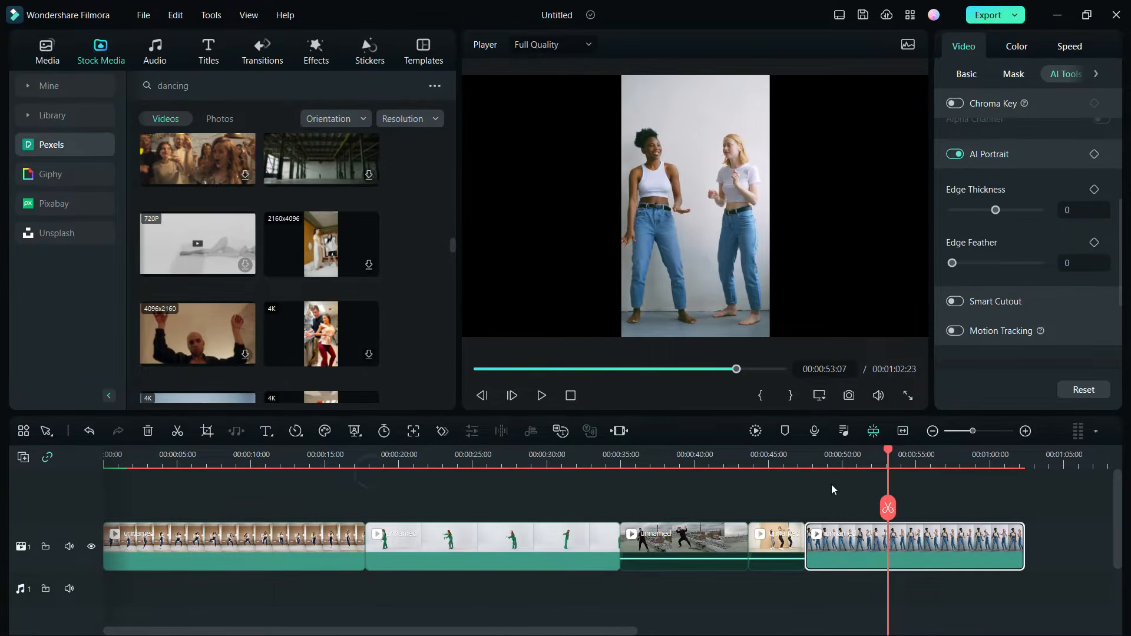
Move all the clips up to the second video track and search the effects for "cyber greenscreen"
left_click_drag(1079, 519, 301, 511)
left_click(317, 51)
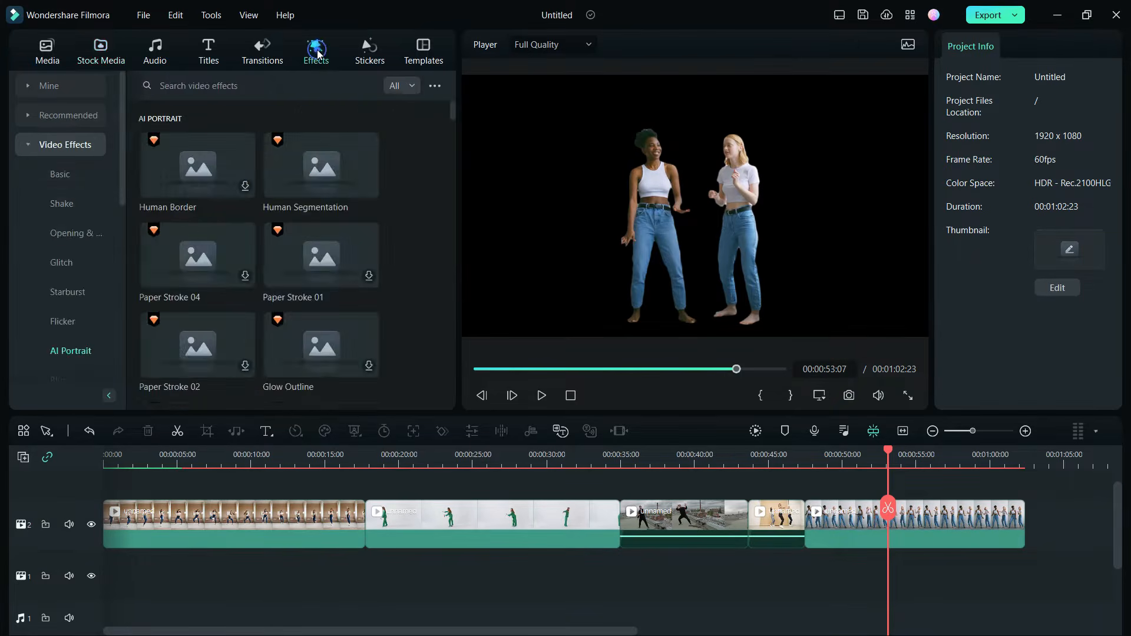
left_click(233, 91)
type("cyber greenscr")
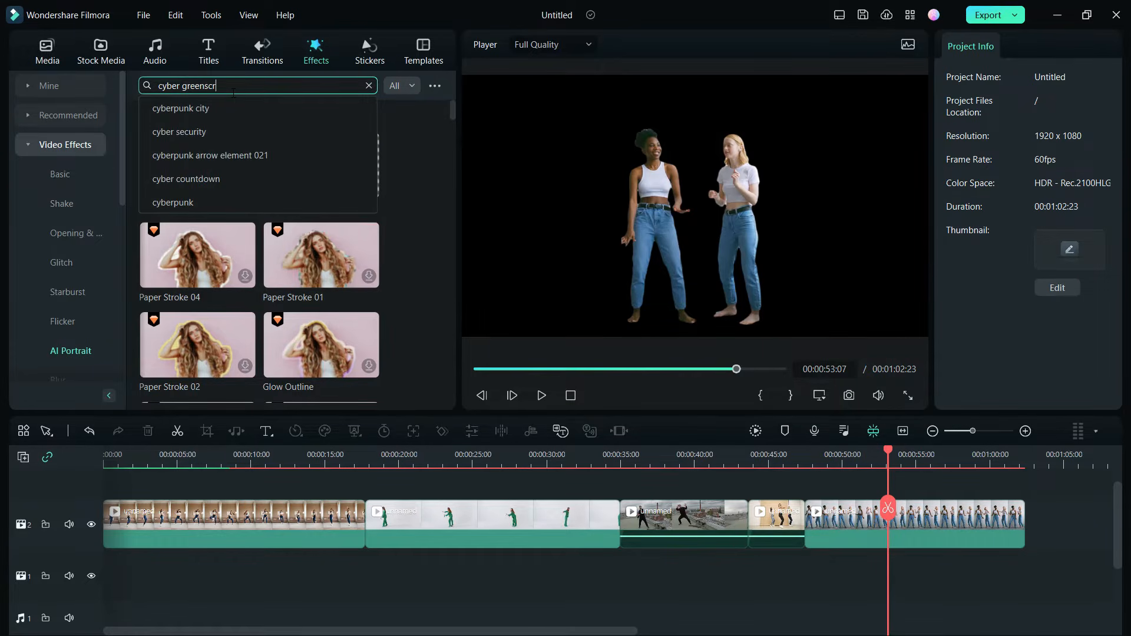
type("een")
key("Return")
Preview several cyber backgrounds, then place Cyber Greenscreen Background Vol 02 Overlay 03 on the first video track, extended to about 30 seconds
left_click(206, 145)
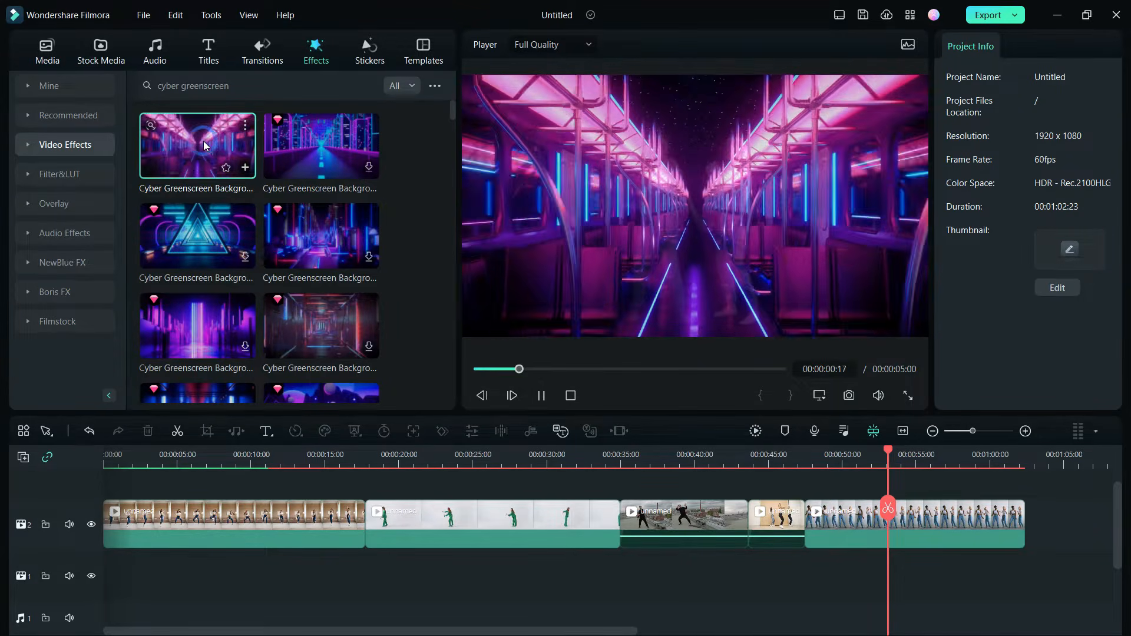
left_click(327, 141)
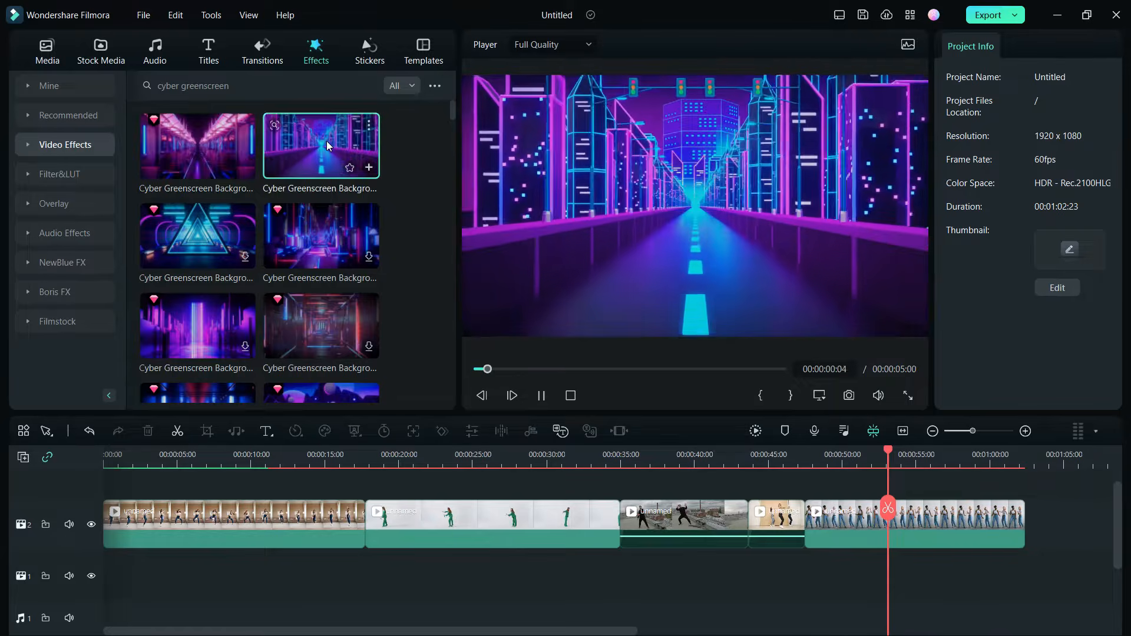
left_click(196, 328)
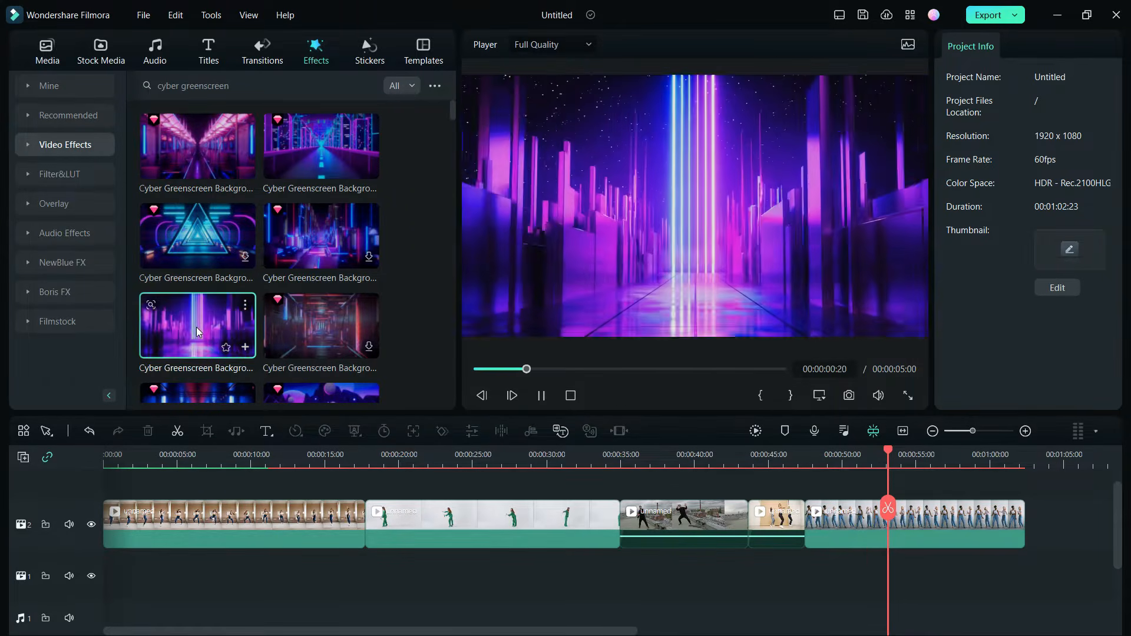
scroll(196, 327, "down", 3)
left_click(200, 303)
left_click_drag(200, 302, 550, 572)
left_click(541, 396)
Stack the green-outfit dancer clip on the third video track and shift it sideways to about X 172 px
left_click(472, 456)
left_click_drag(551, 517, 295, 479)
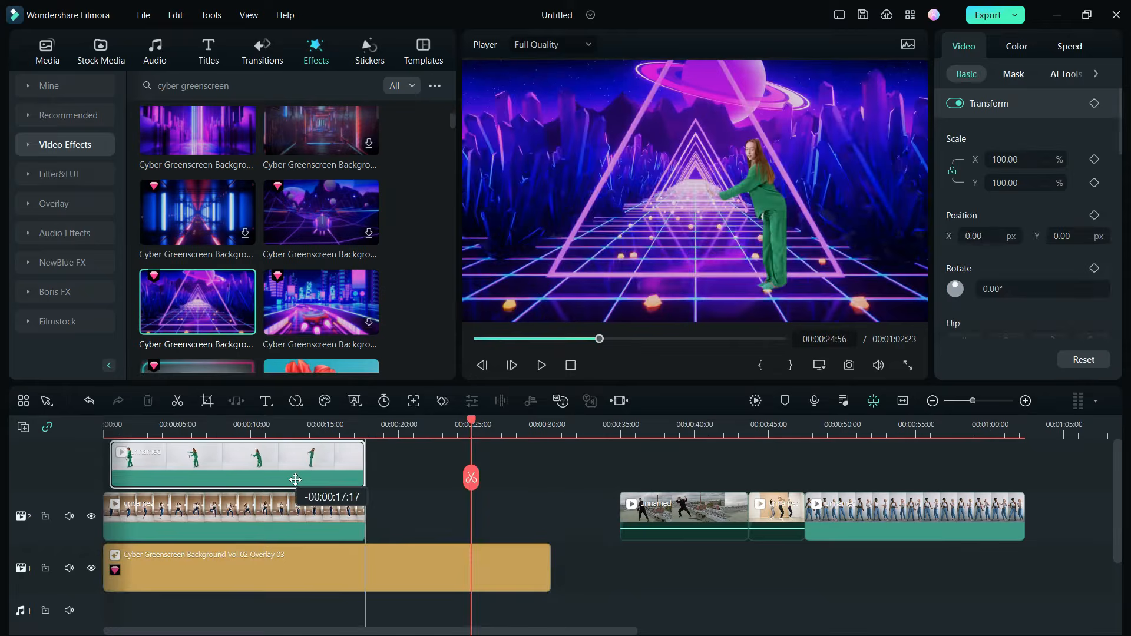
left_click(187, 430)
left_click_drag(760, 239, 802, 239)
left_click(543, 367)
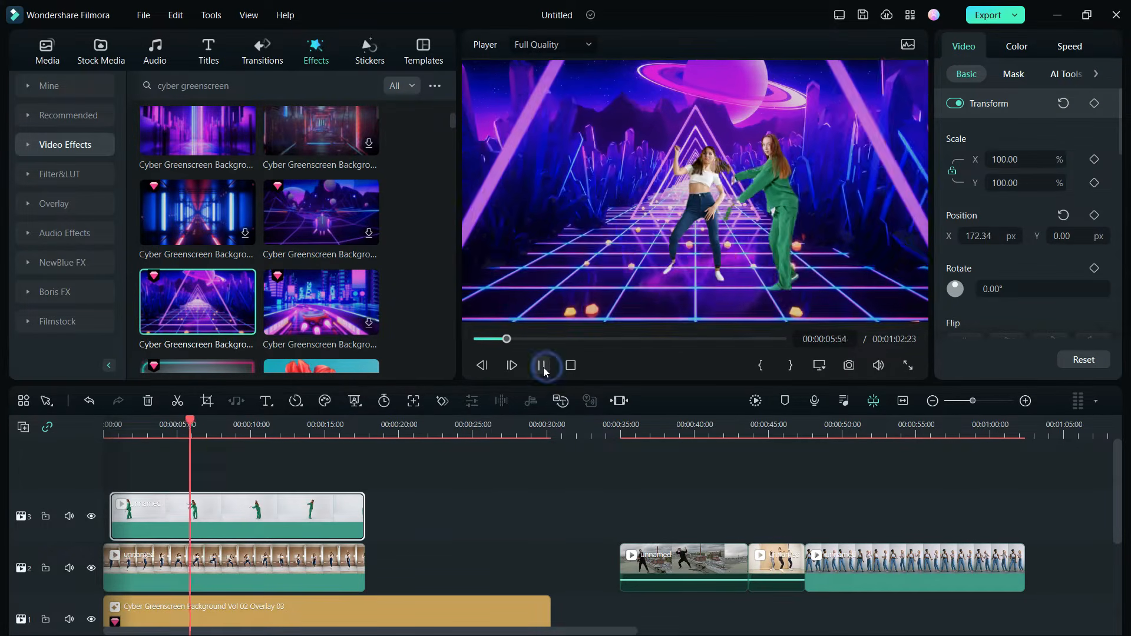
Stack the rooftop dancer clip on the fourth video track, ending with the clips below, and reposition him in the frame
left_click(684, 560)
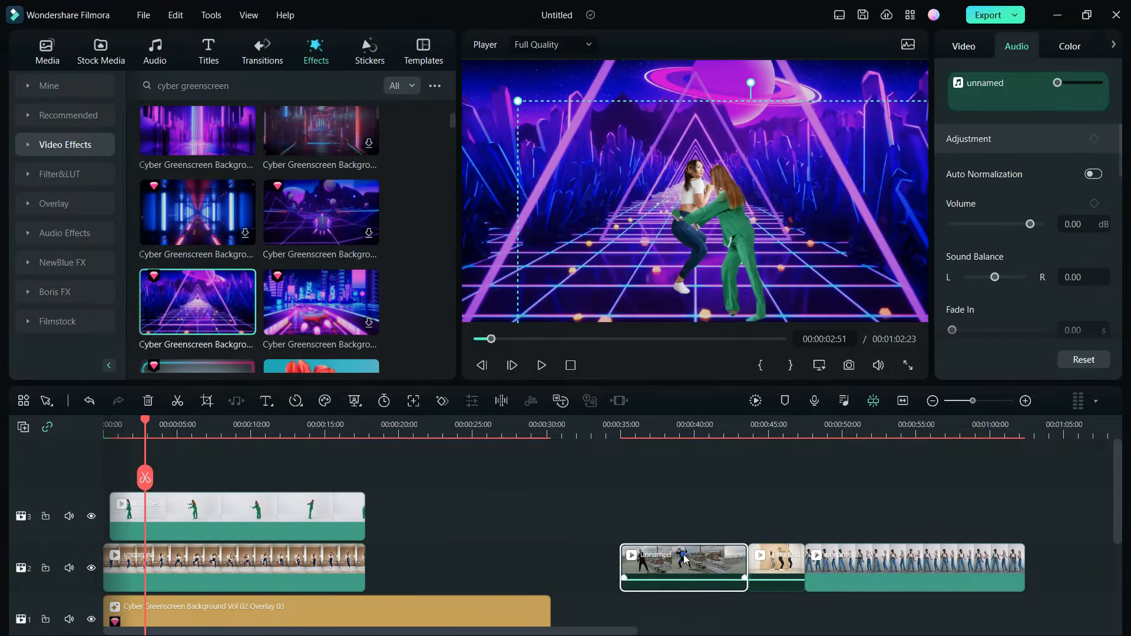
left_click_drag(685, 560, 300, 509)
left_click(280, 425)
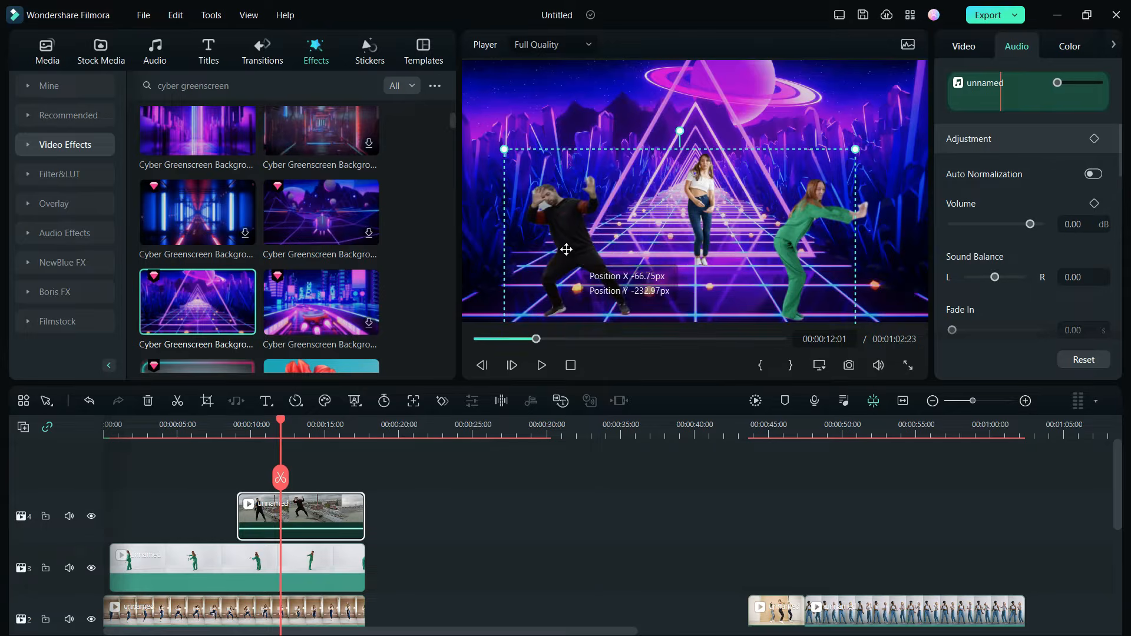
Stack and position the three-dancer clip before the rooftop clip on the fourth video track, with the two-women clip on the track above
left_click_drag(775, 610, 207, 468)
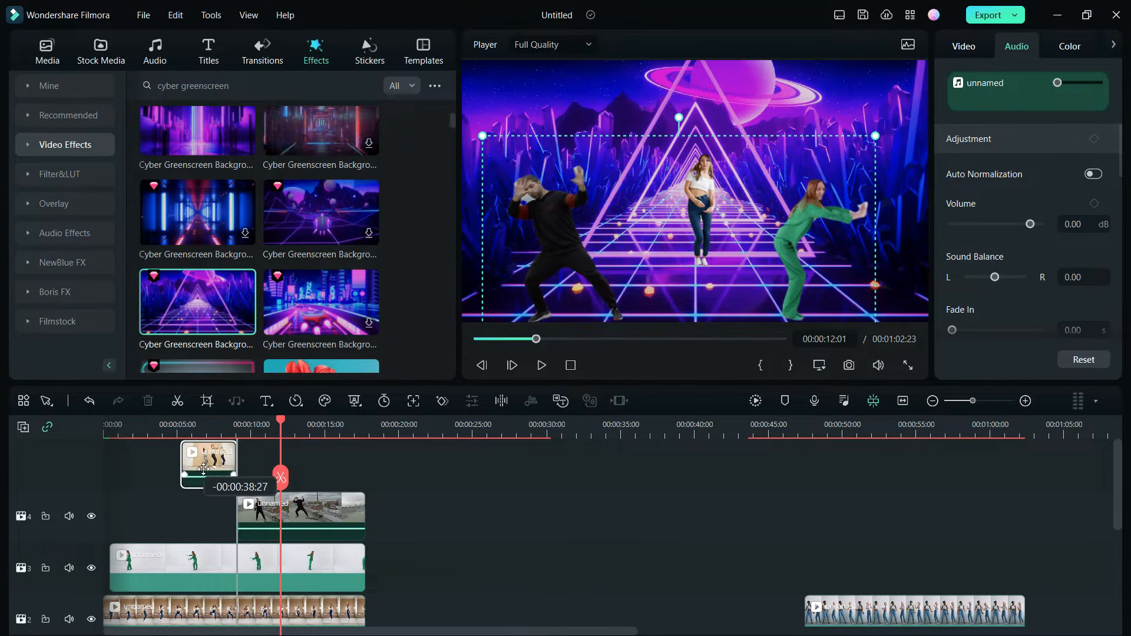
left_click_drag(188, 426, 197, 426)
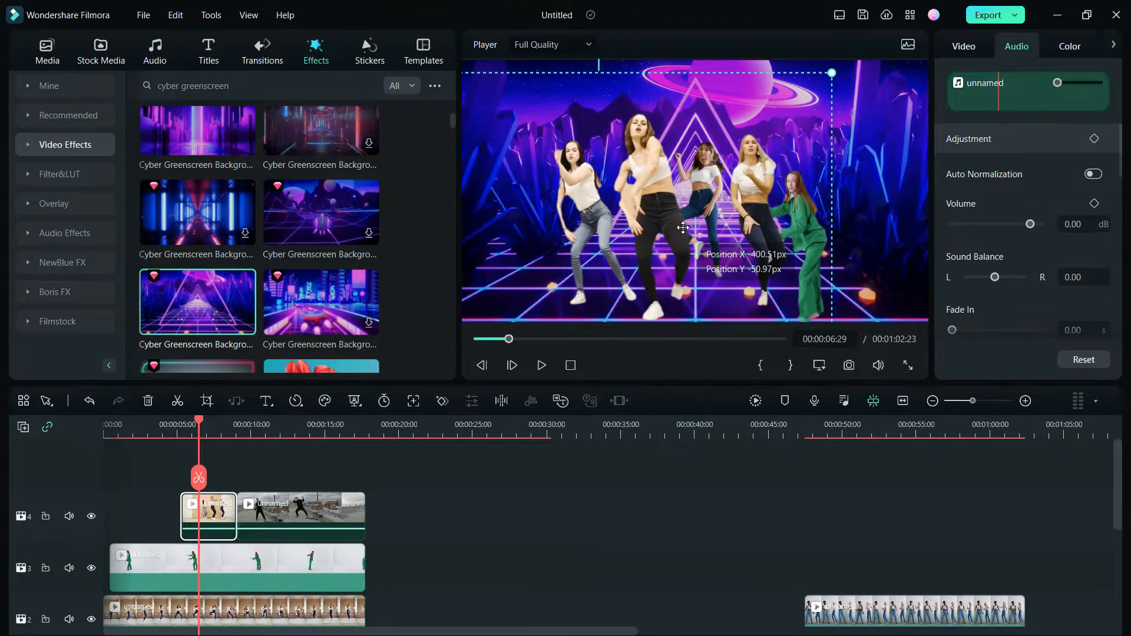
left_click_drag(774, 97, 770, 100)
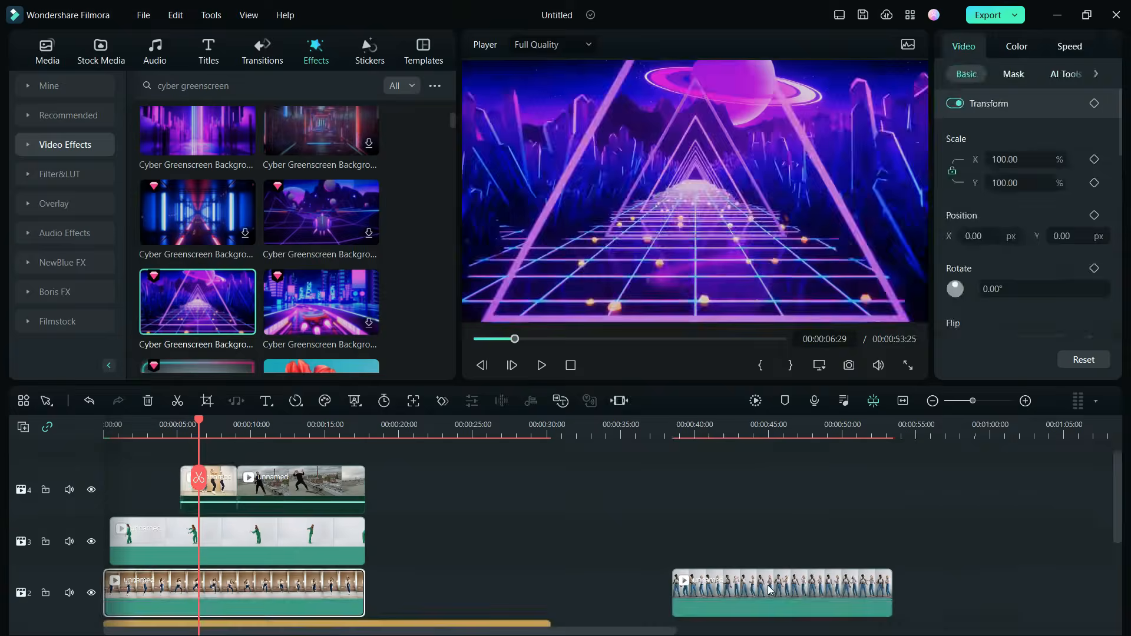
left_click_drag(760, 592, 213, 458)
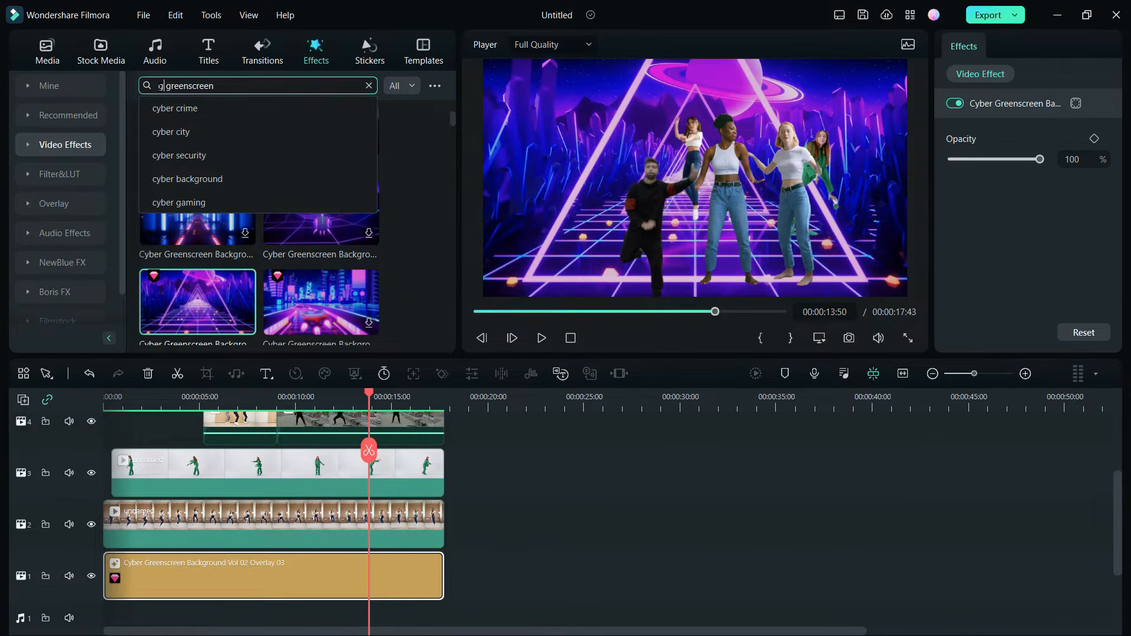
Search for "gaming greenscreen" and use Gaming Greenscreen Background Overlay 03 as the background, extended to nearly the full length of the clips
type("min")
left_click_drag(197, 145, 112, 575)
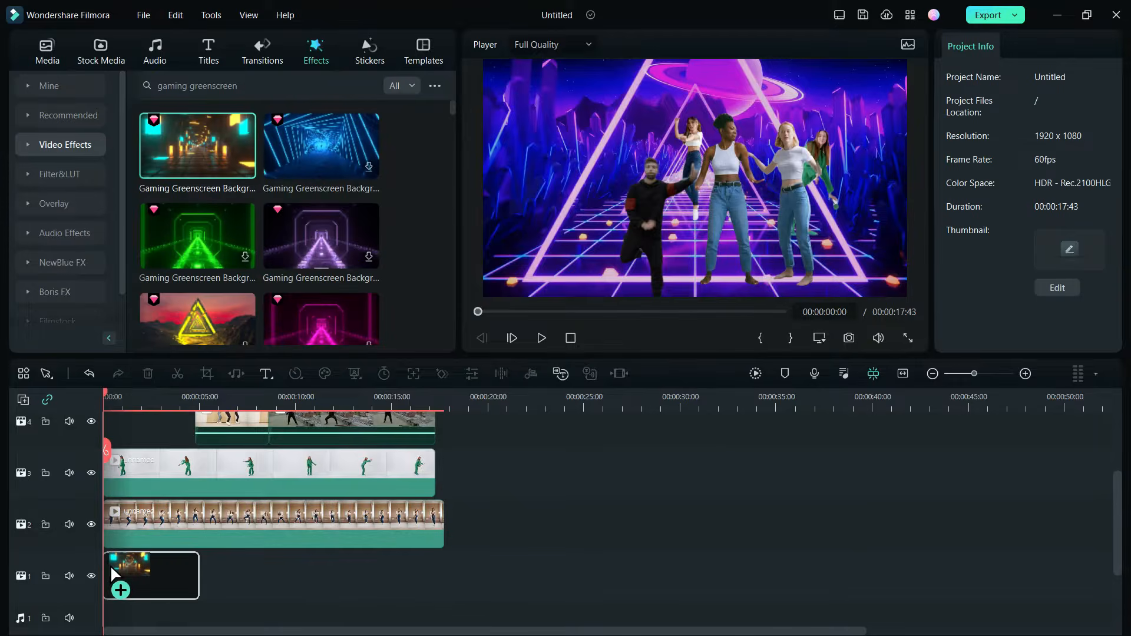
left_click_drag(199, 575, 401, 577)
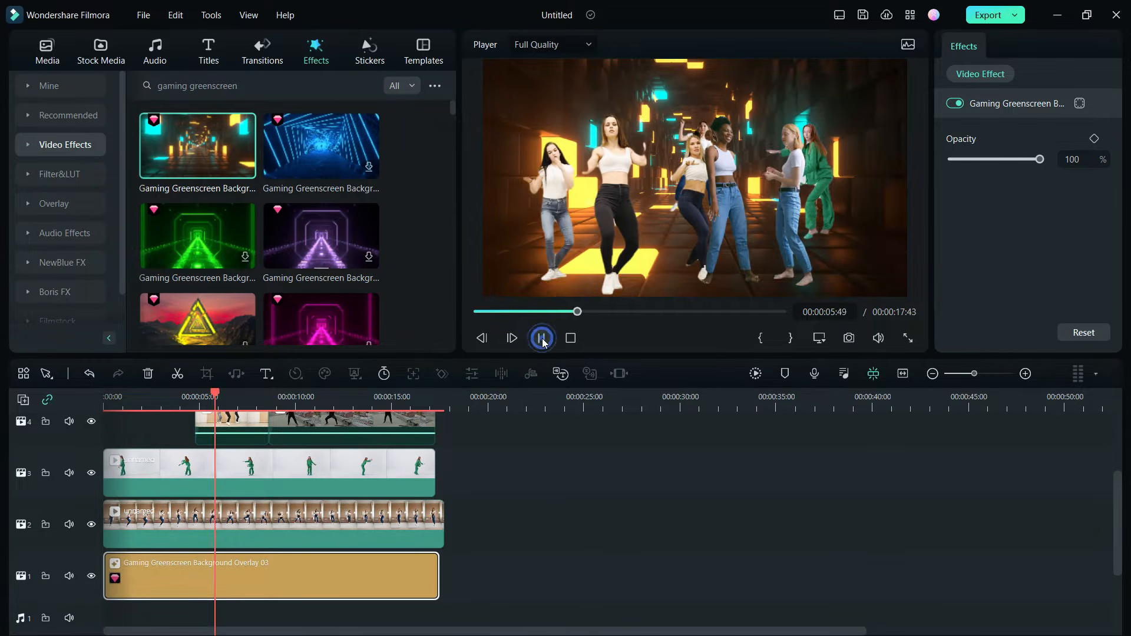
Replace the background with the blue Gaming Greenscreen Background Overlay 04 and play back the composite
left_click(322, 238)
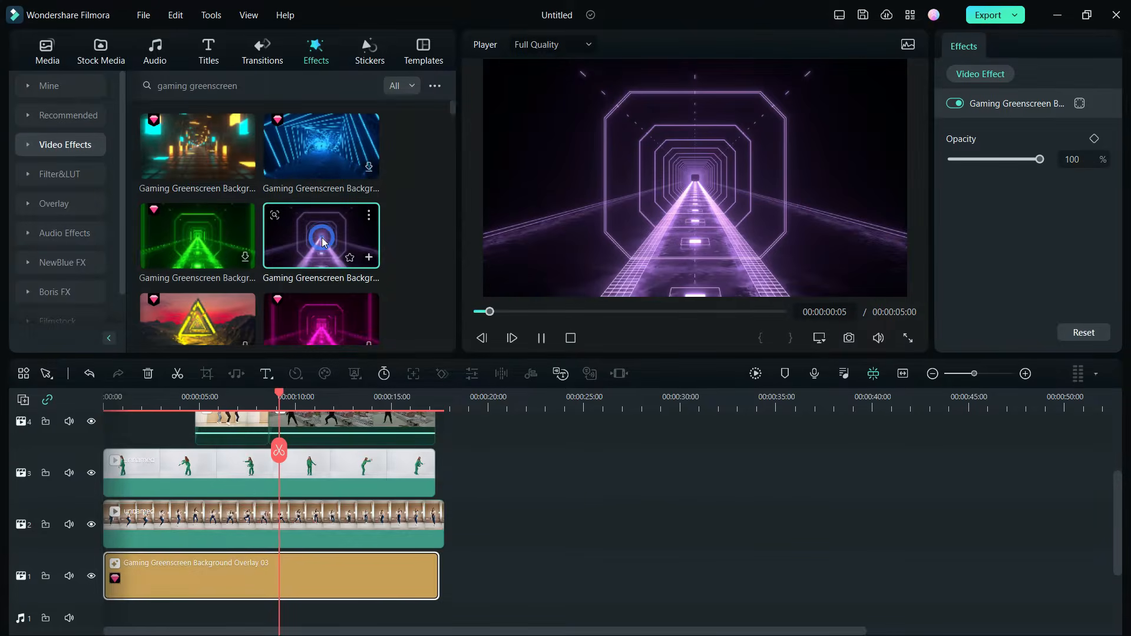
left_click_drag(322, 146, 128, 577)
left_click_drag(106, 575, 106, 576)
left_click(541, 338)
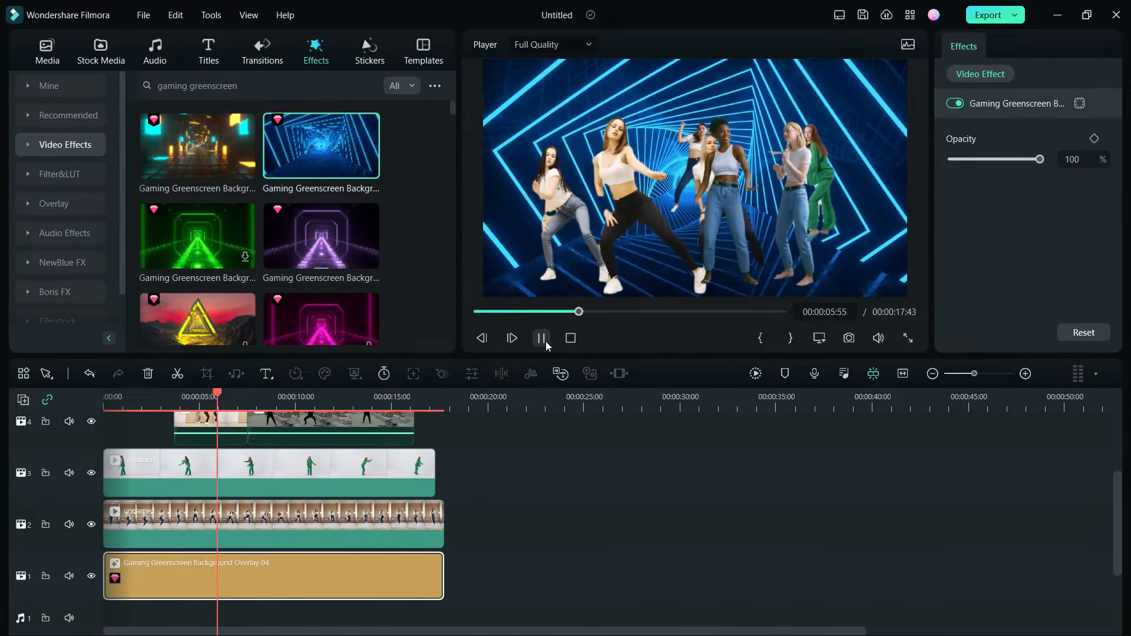
left_click(542, 337)
Search for "retro greenscreen", replace the background with Retro Greenscreen Background Vol 02 Overlay 06 and play it back
left_click(158, 87)
double_click(158, 88)
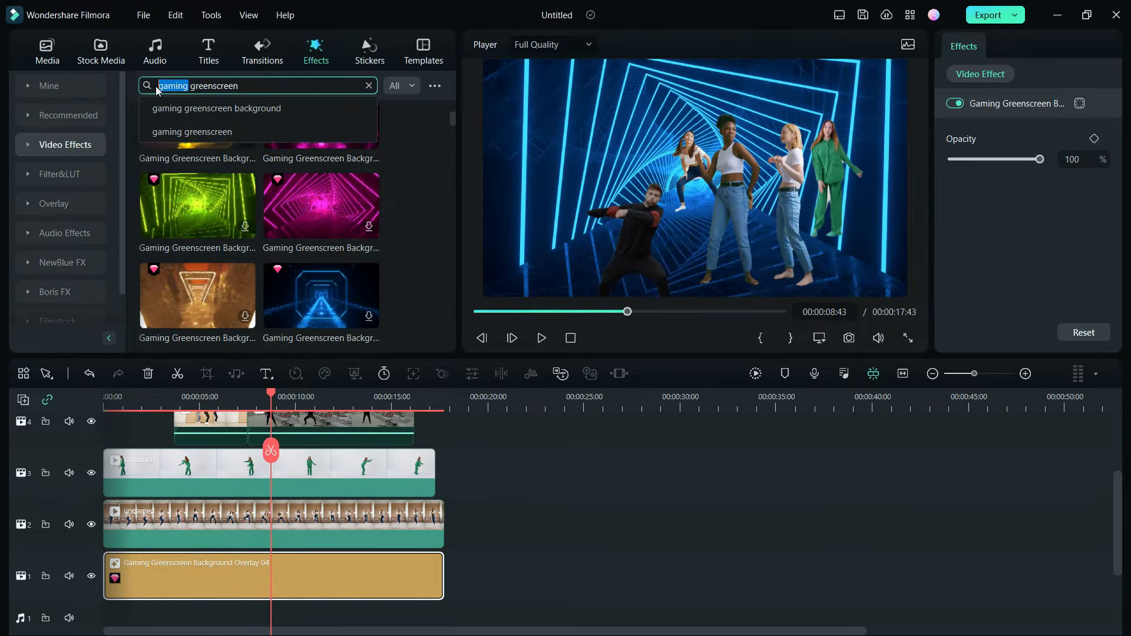
type("retr")
type("o")
key("Return")
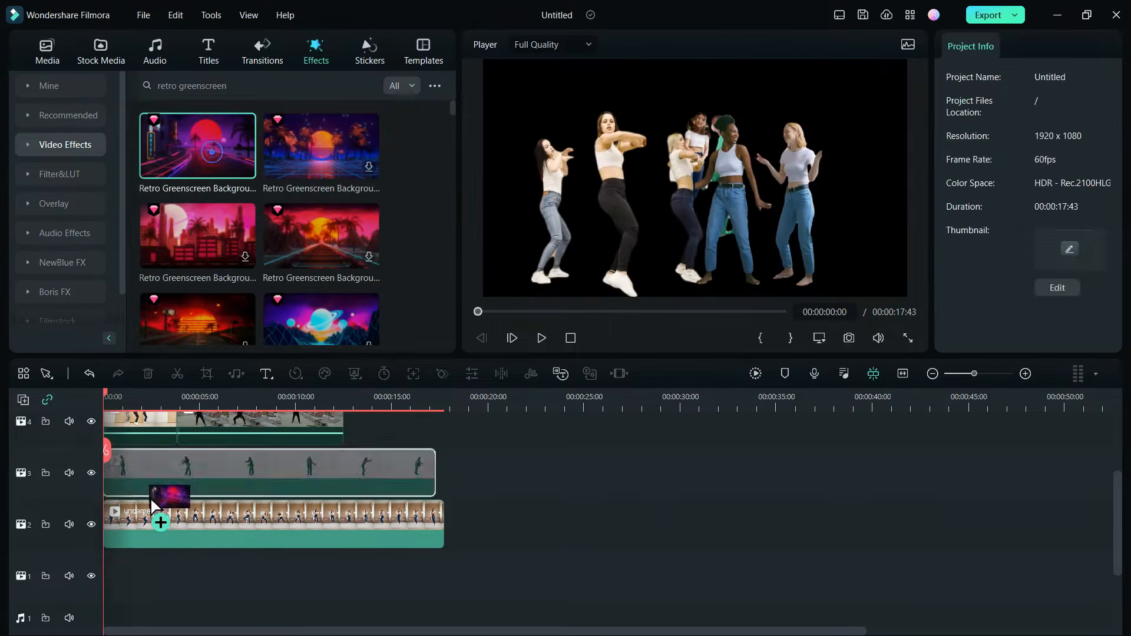
left_click_drag(159, 506, 127, 577)
left_click(542, 338)
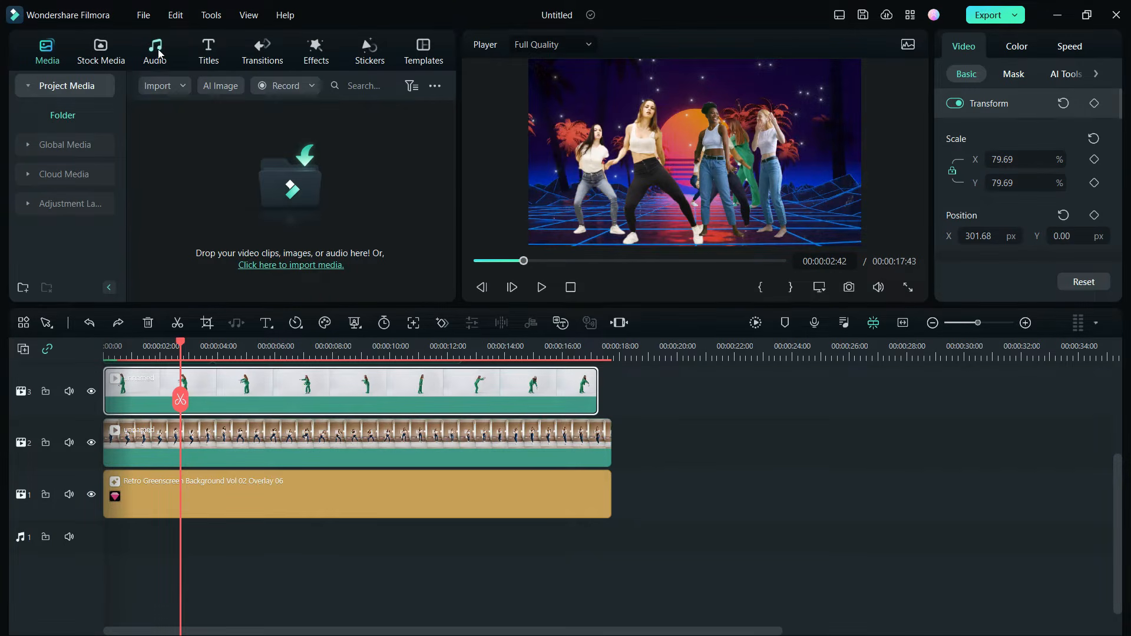
Search the music library for "dance", add the 02:04 "dance" track and play back the composite
left_click(158, 53)
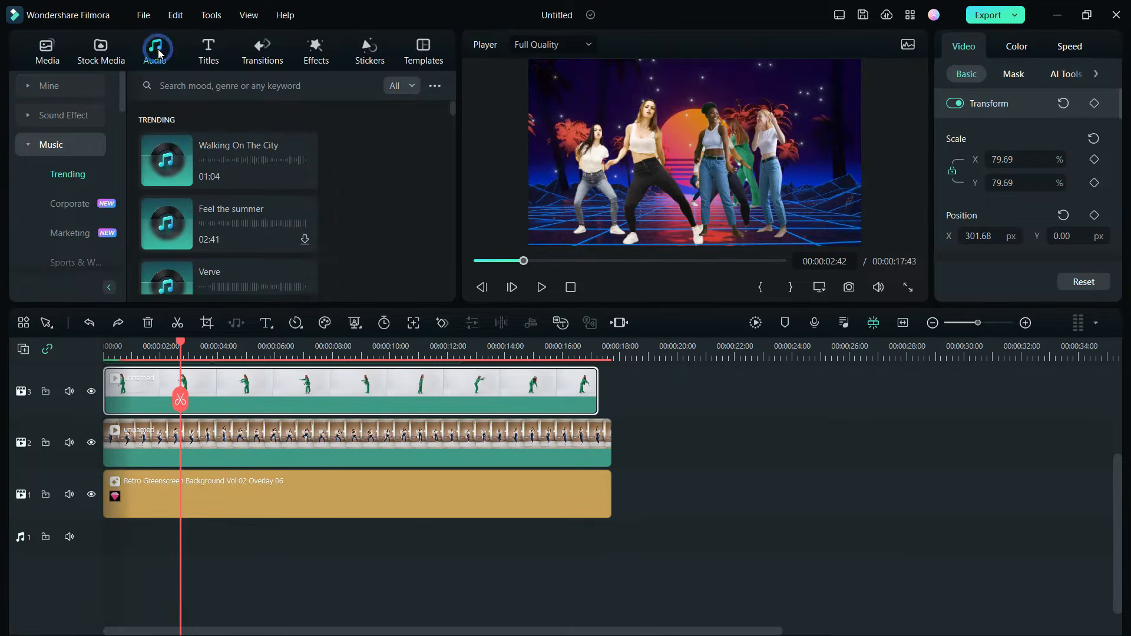
left_click(187, 86)
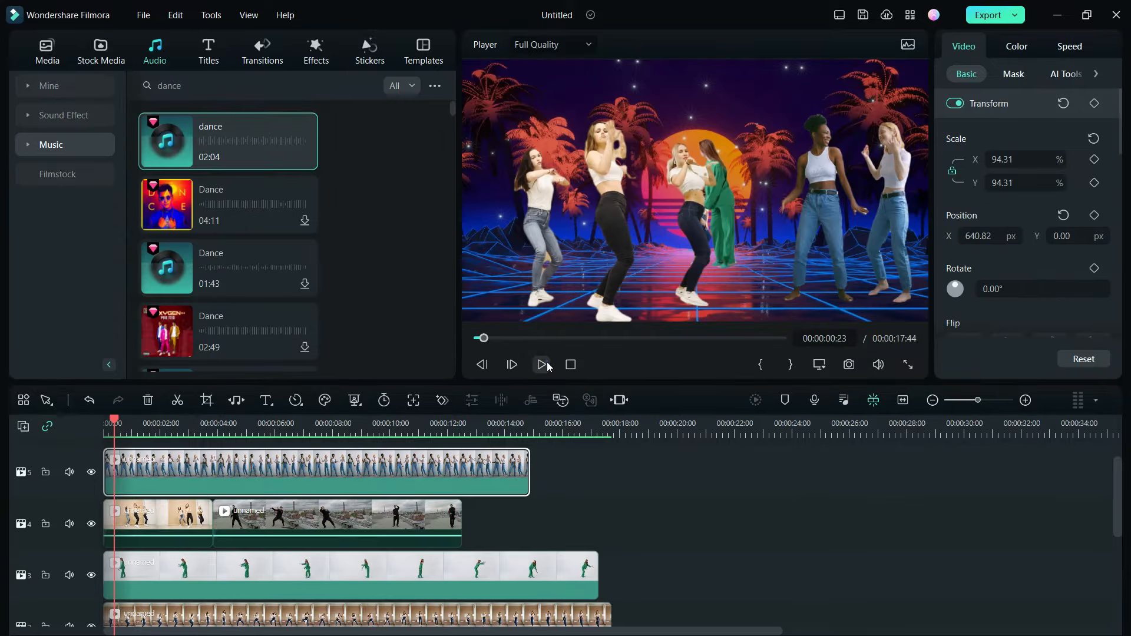
left_click(541, 365)
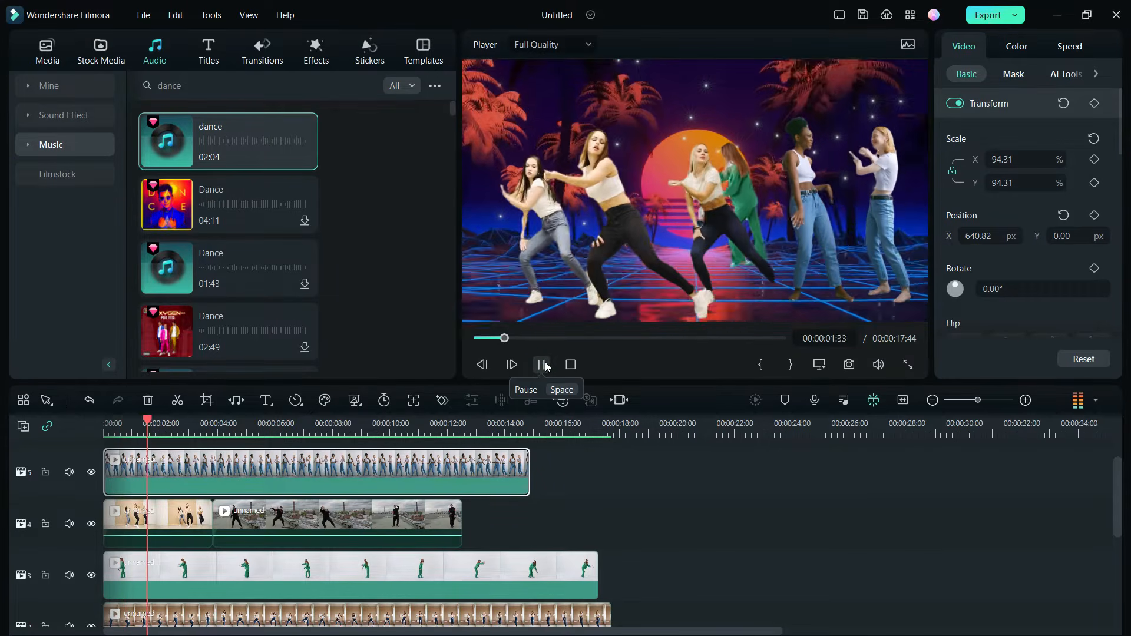
key("space")
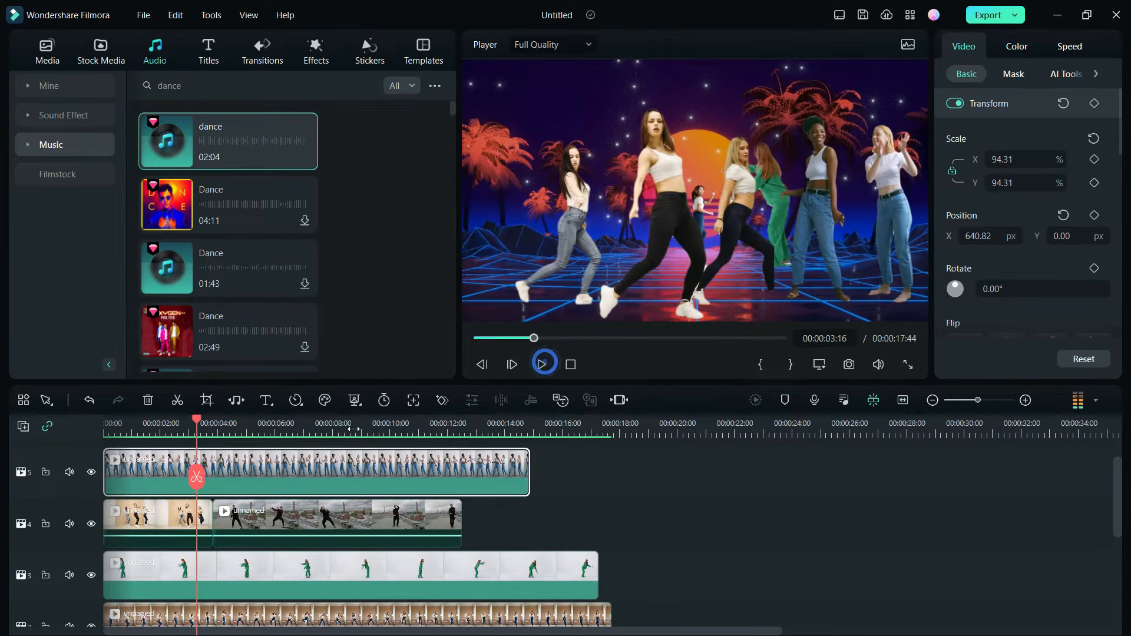
left_click(542, 364)
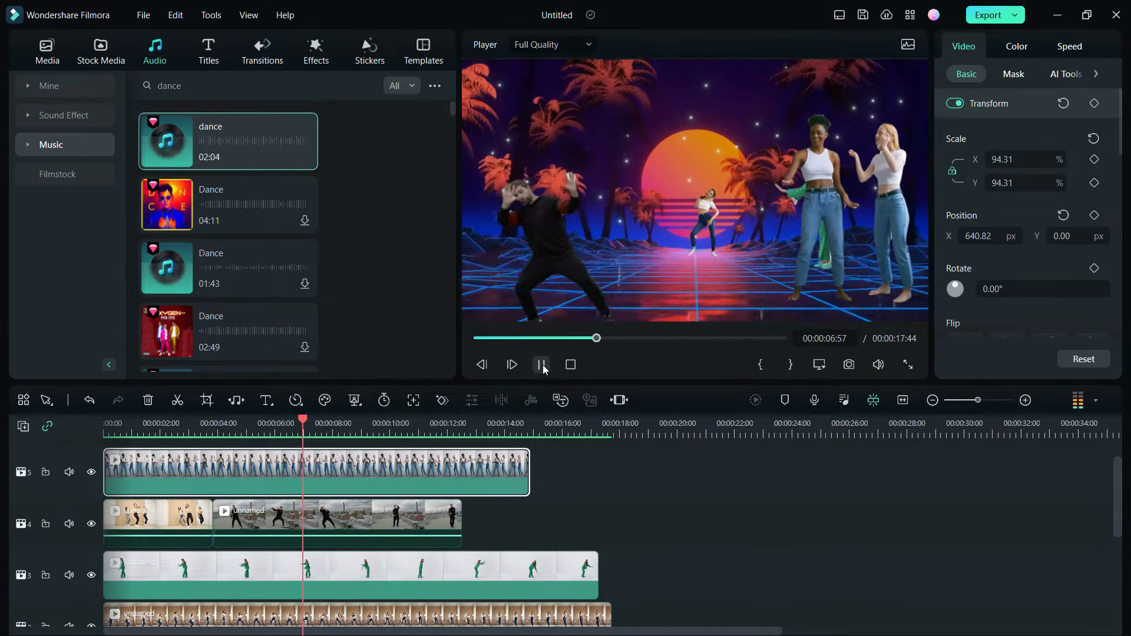
left_click(542, 365)
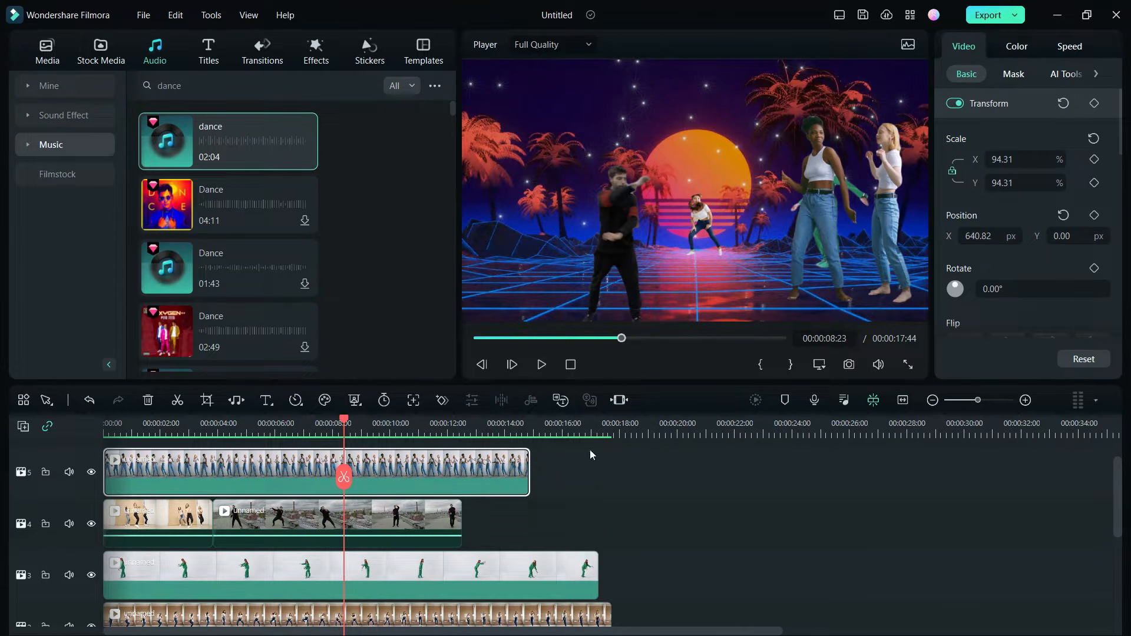
Delete the three-dancer and rooftop dancer clips from the fourth video track and preview the dance composite full screen
left_click_drag(516, 520, 180, 529)
key("Delete")
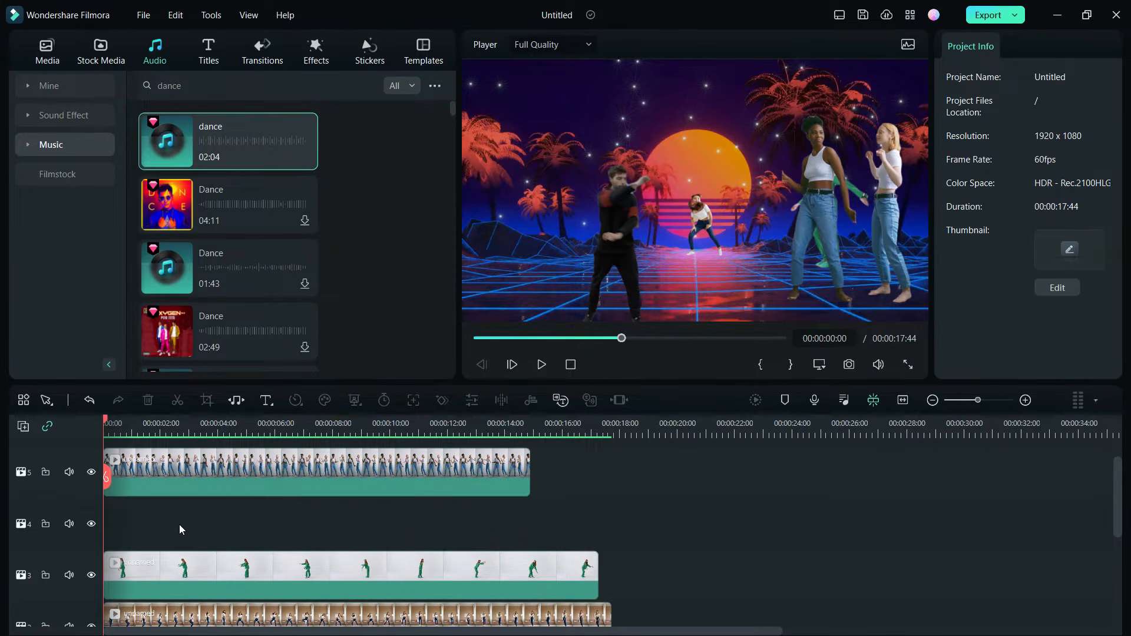
scroll(643, 524, "down", 1)
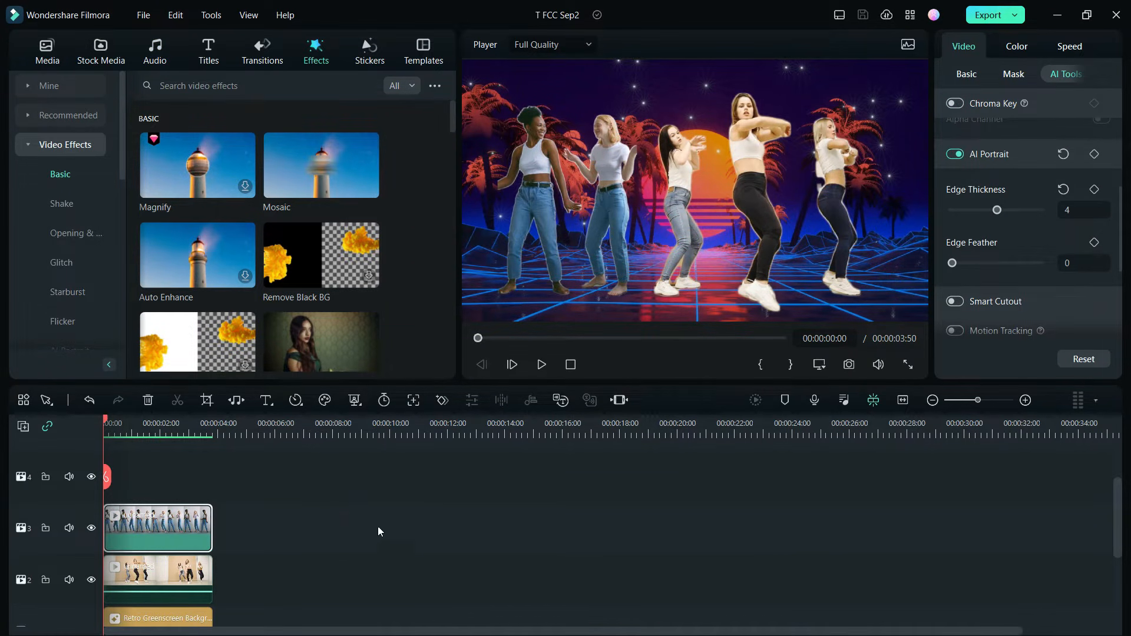
left_click(915, 367)
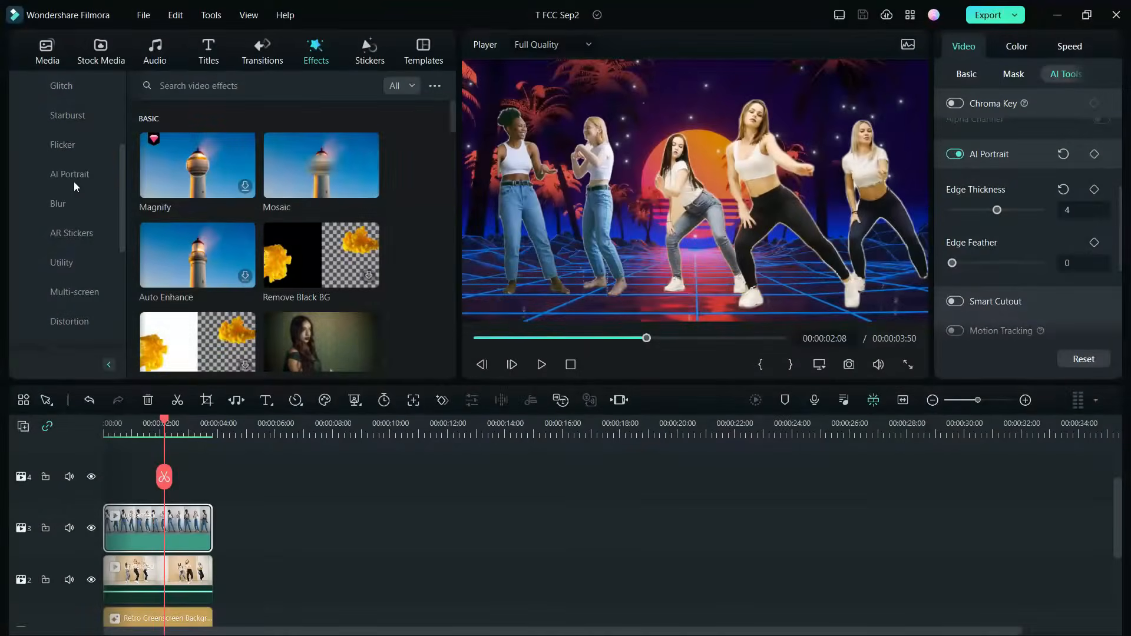
Try the Glow Outline AI Portrait effect on the two-dancer clip in the third video track and play it back
left_click(71, 174)
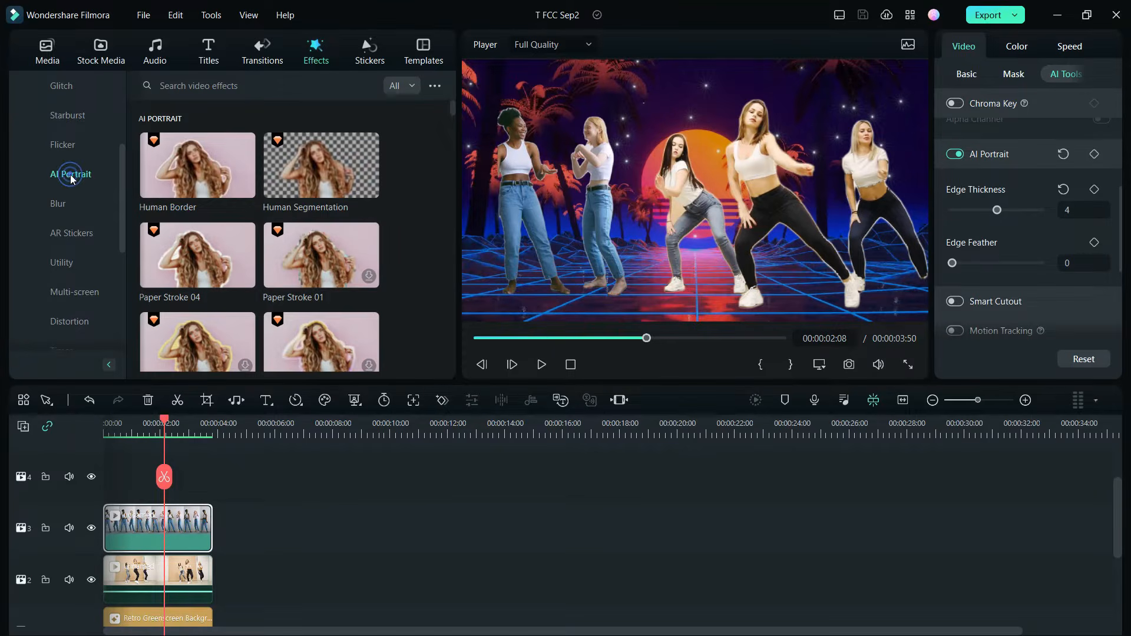
left_click(201, 174)
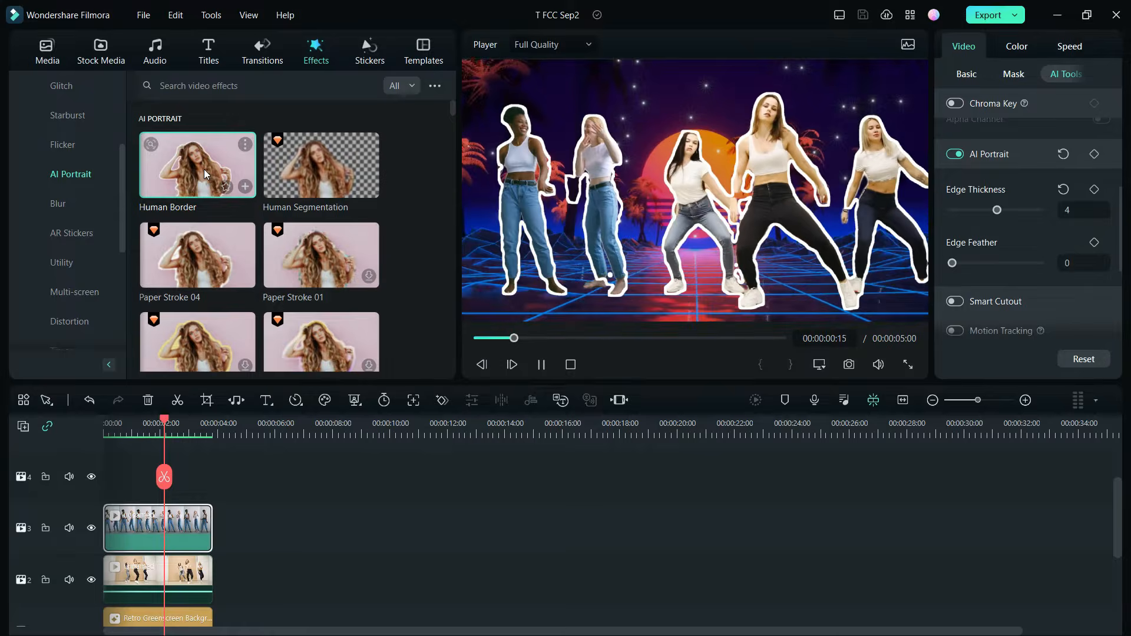
scroll(288, 180, "down", 1)
left_click_drag(321, 316, 133, 533)
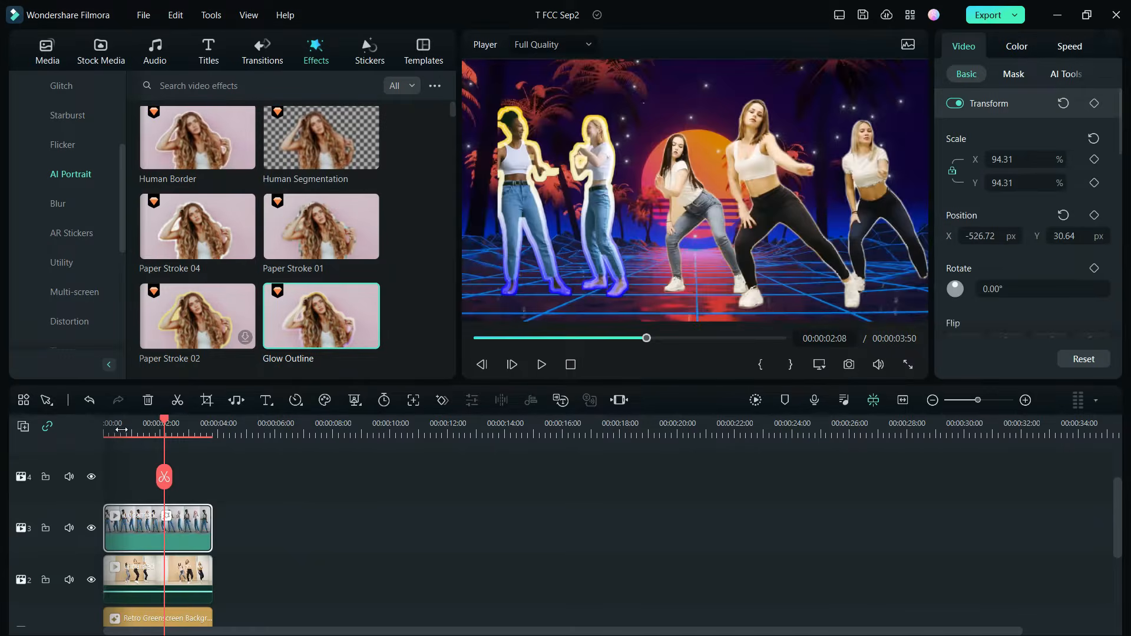
left_click(540, 364)
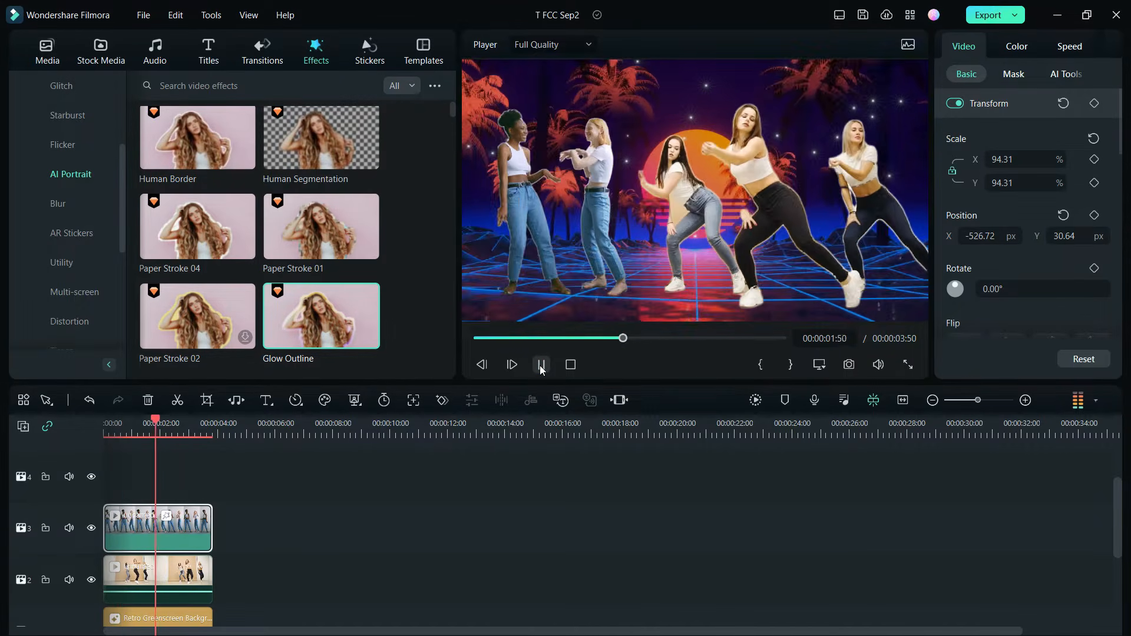
left_click(540, 364)
Try Neon Ring 2 on the three-dancer clip and Neon Flow 2 on the two-dancer clip, playing back the composite
left_click_drag(198, 316, 120, 569)
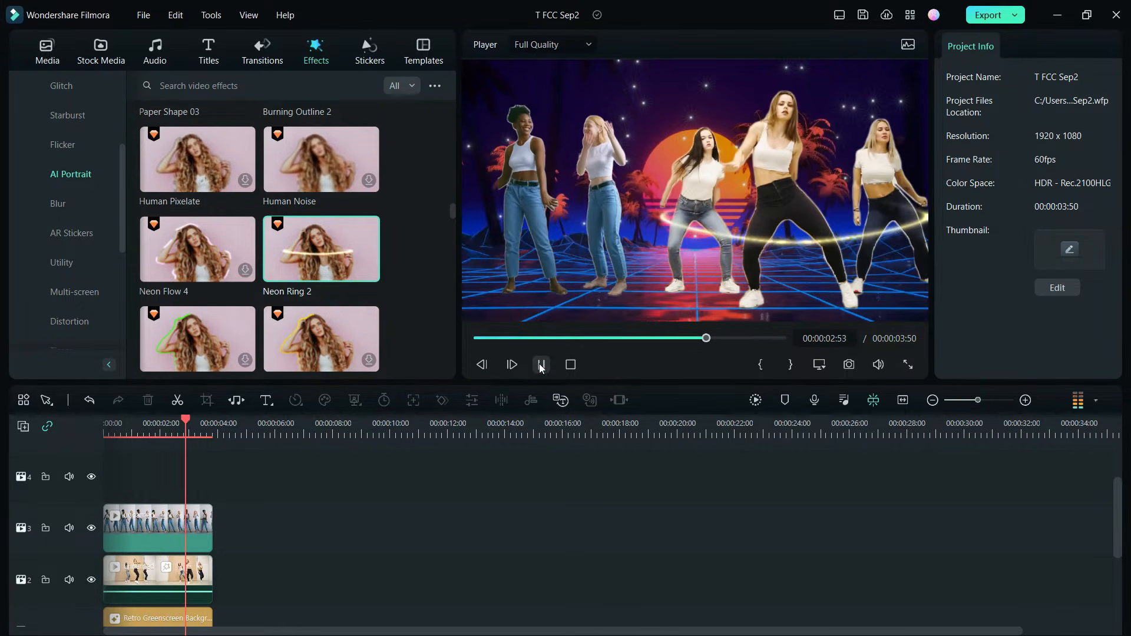
left_click_drag(321, 307, 126, 524)
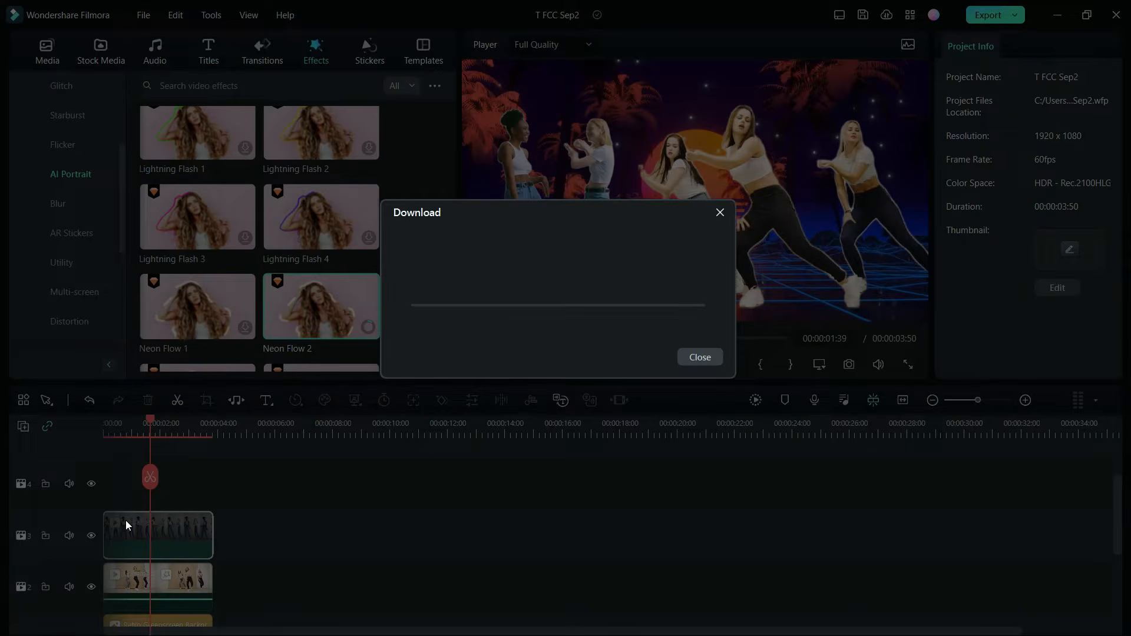
left_click(541, 364)
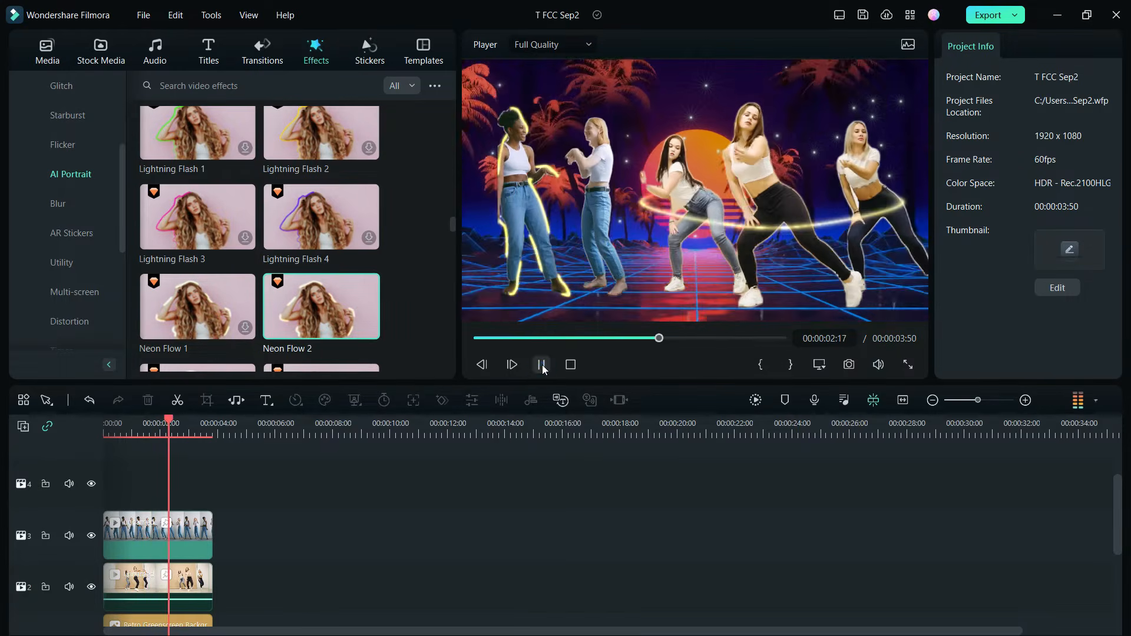
Try the Flashing Outline 5 effect on the three-dancer clip in the second video track and play it back
scroll(319, 236, "down", 5)
left_click_drag(321, 315, 126, 607)
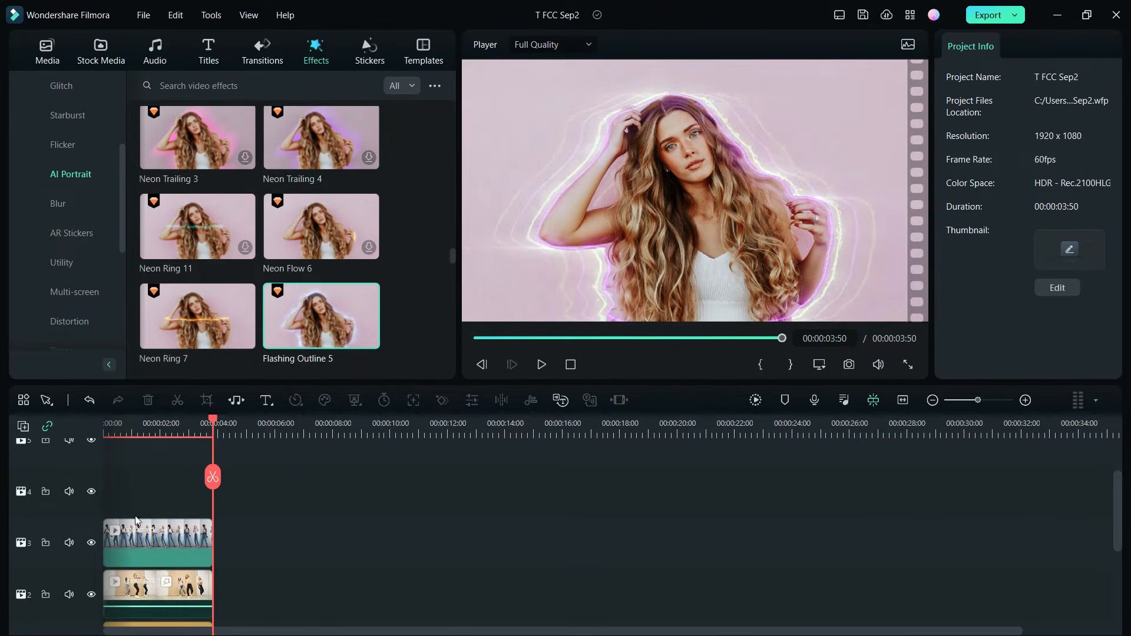
left_click(541, 365)
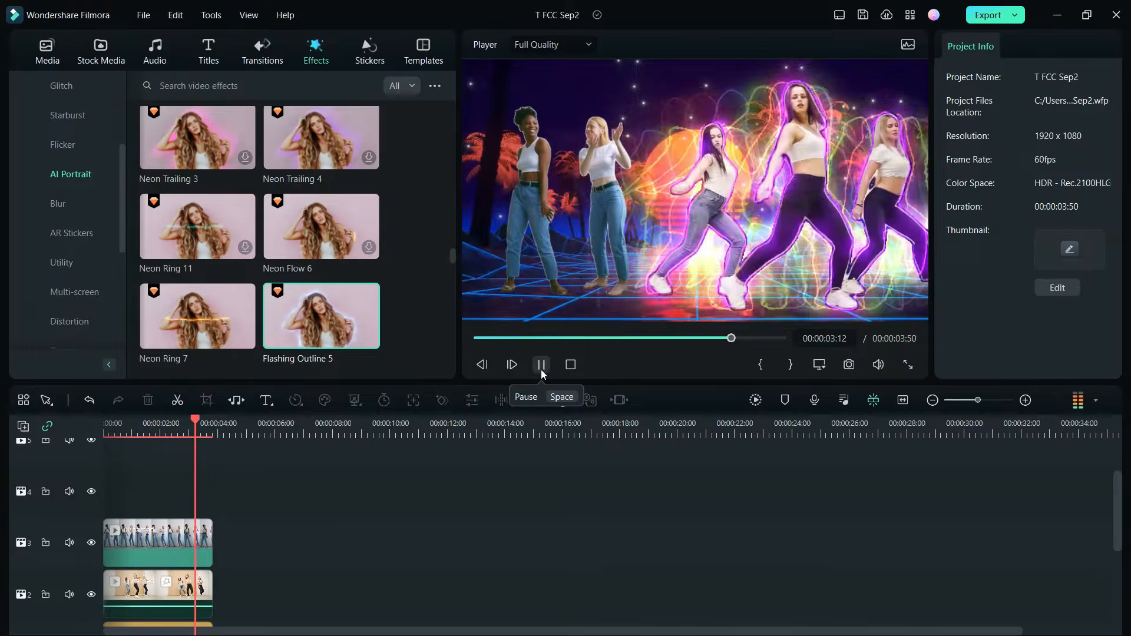
Try the Pirate AR sticker on the three-dancer clip and preview it full screen
scroll(63, 153, "down", 2)
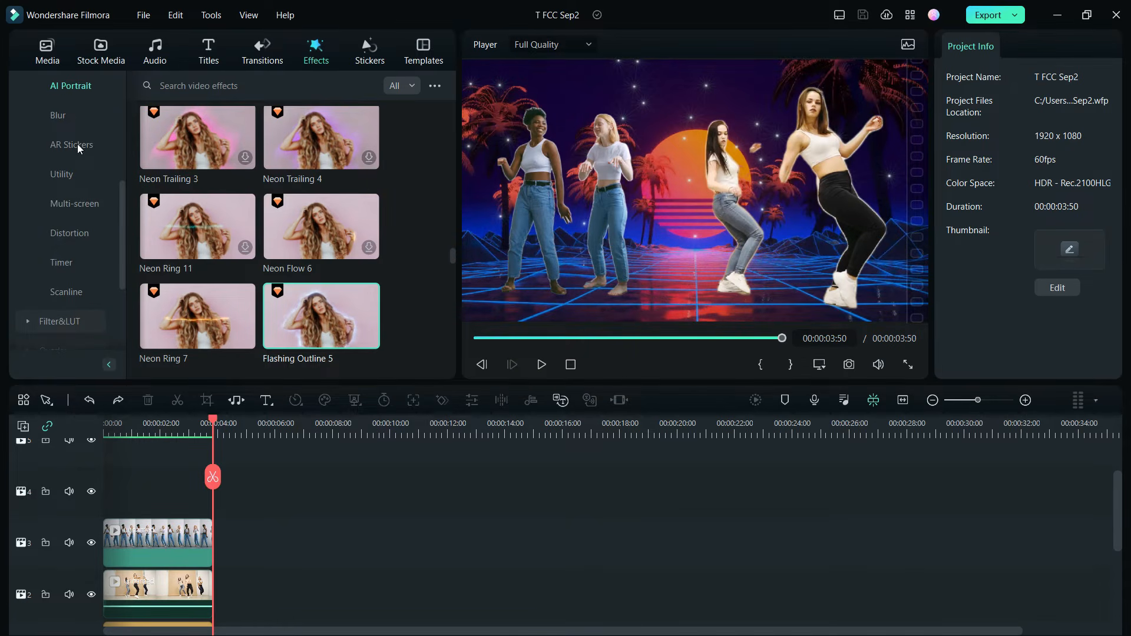
left_click(77, 143)
left_click_drag(377, 231, 124, 583)
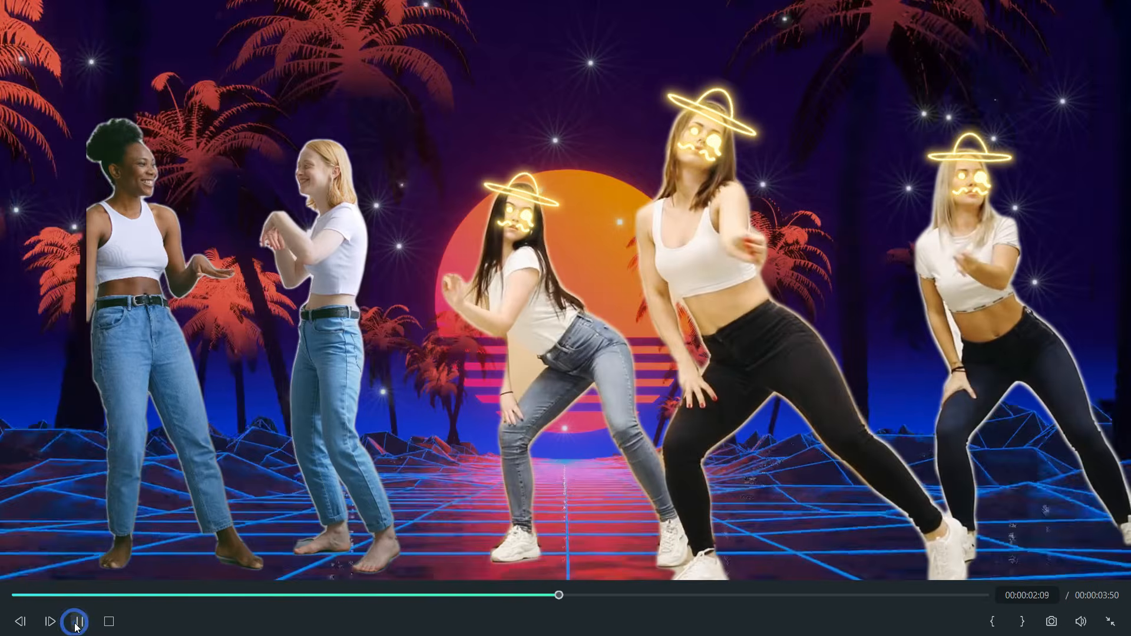
key("Escape")
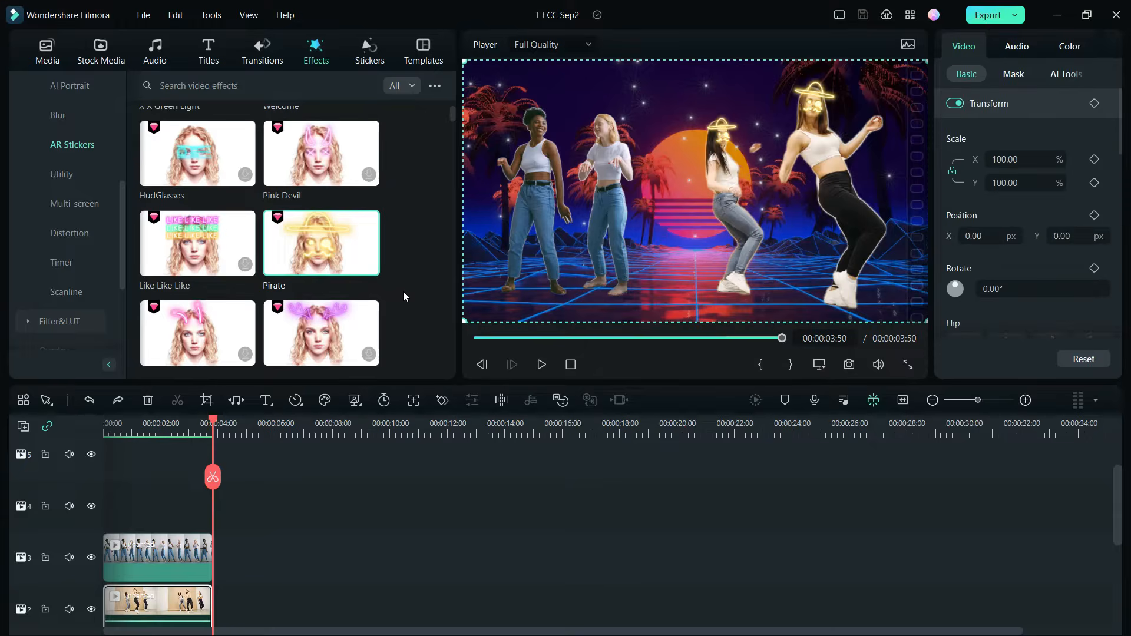
Try a glowing devil-horns AR sticker on the two-dancer clip in the third video track and preview it full screen
scroll(403, 291, "down", 3)
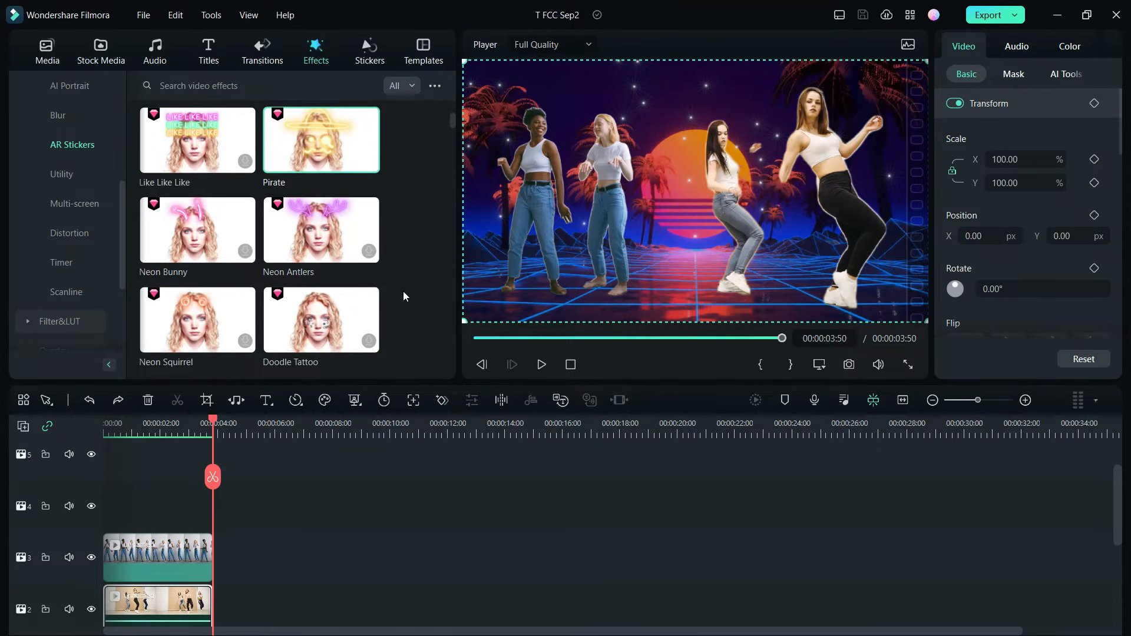
scroll(403, 291, "down", 3)
left_click_drag(208, 184, 114, 538)
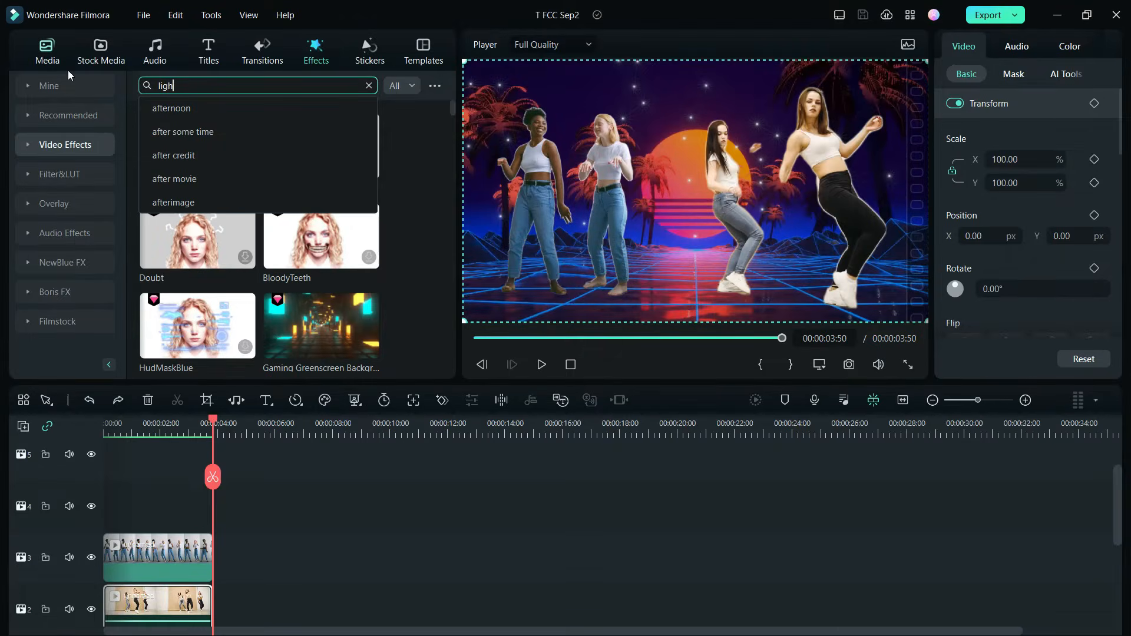
Search the video effects for "lightning", place Anime Overlay 2 on the fourth video track above the dancers and play back the overlay effects
type("tning")
key("Return")
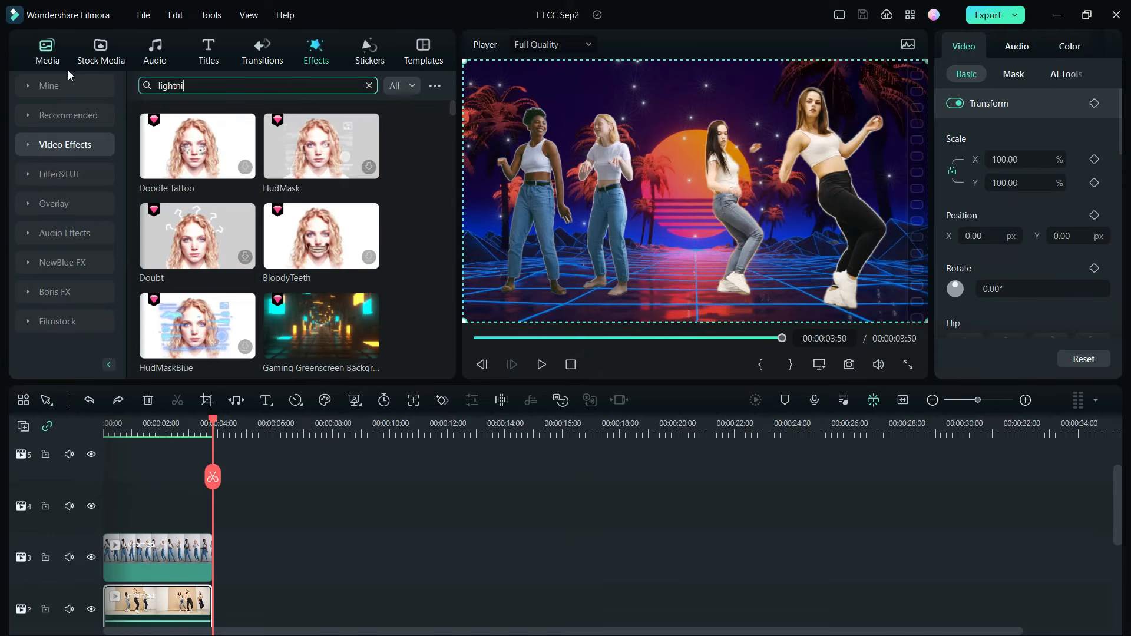
scroll(412, 205, "down", 5)
left_click(324, 261)
scroll(326, 265, "down", 3)
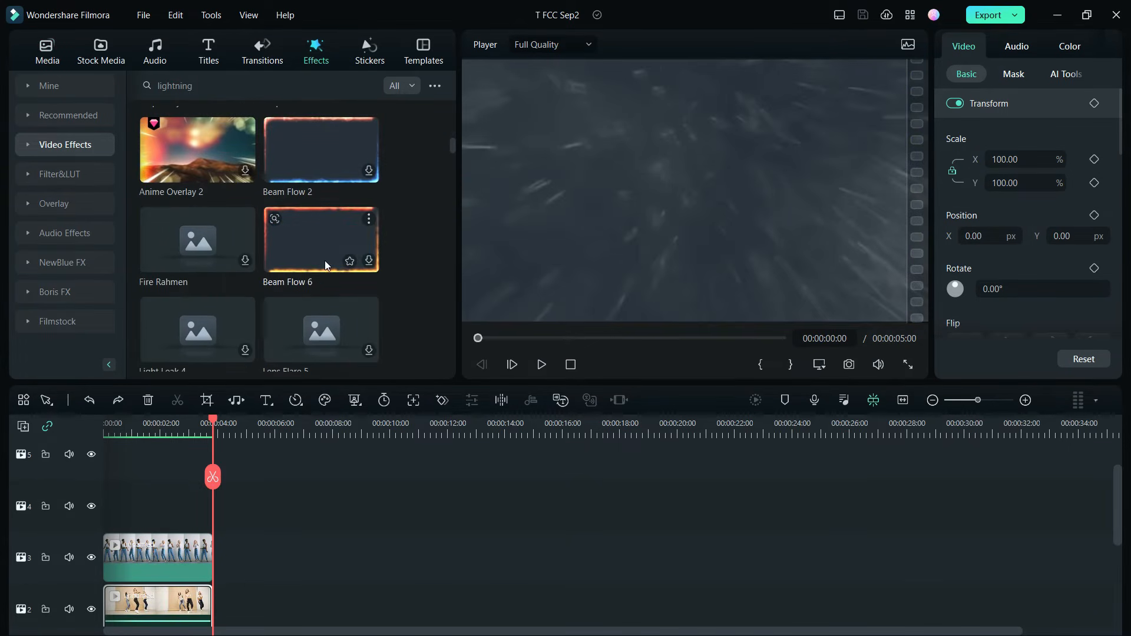
left_click_drag(218, 158, 103, 501)
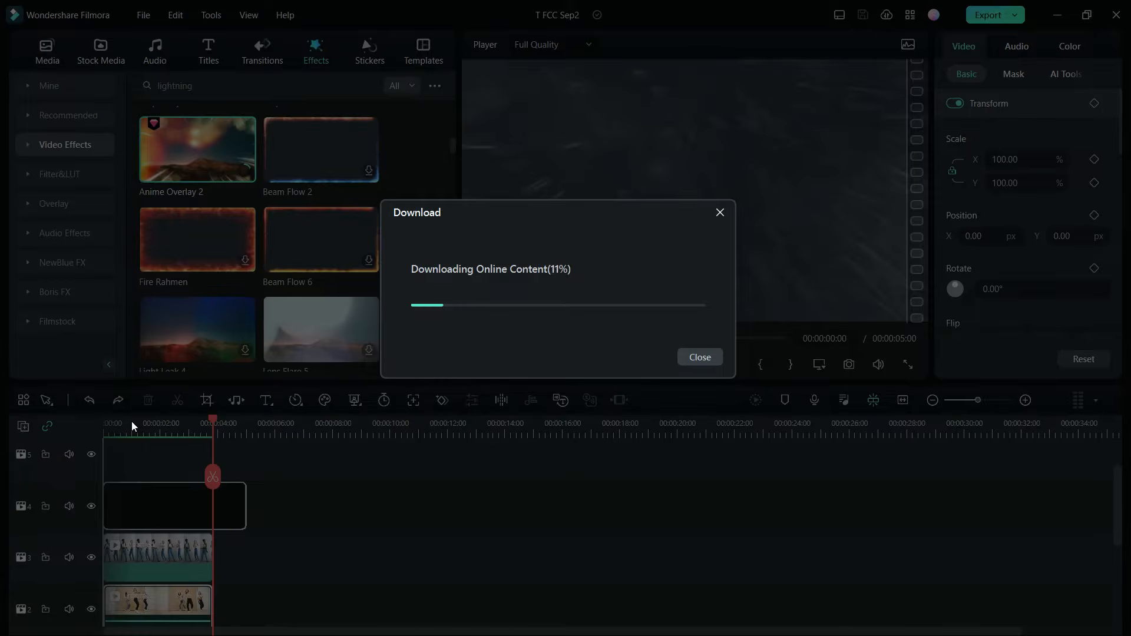
left_click(131, 422)
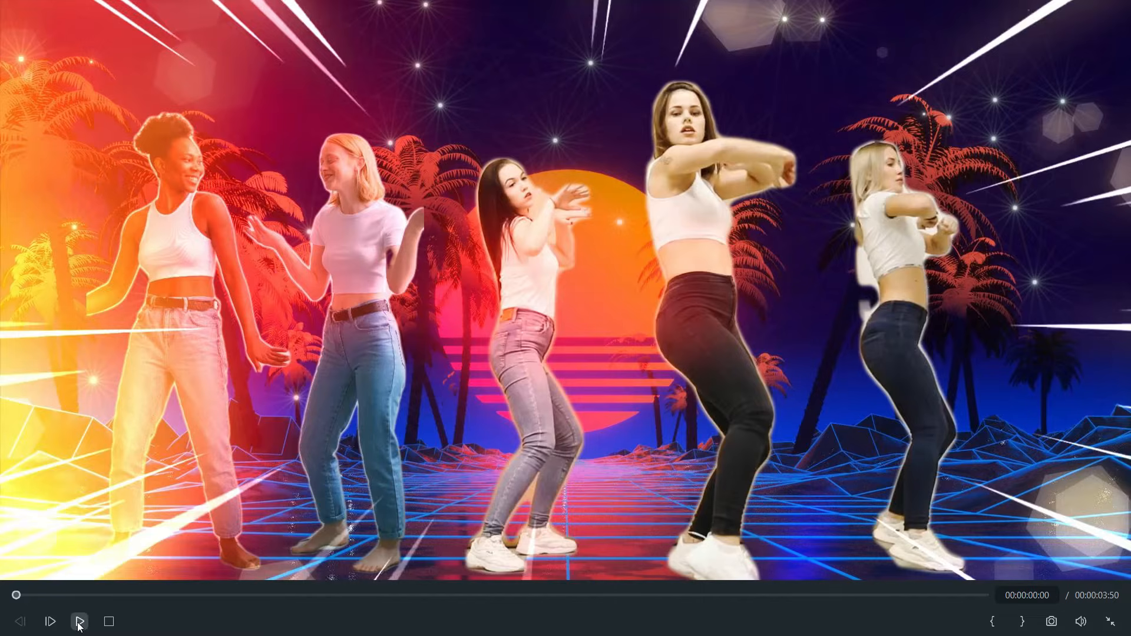
left_click(79, 622)
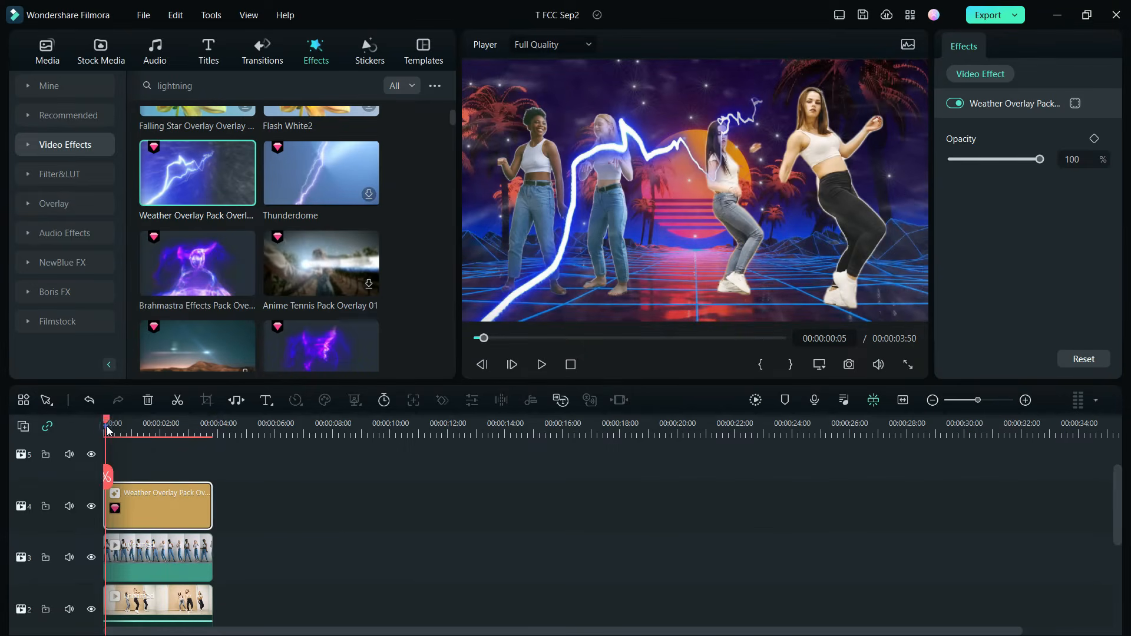
left_click(106, 428)
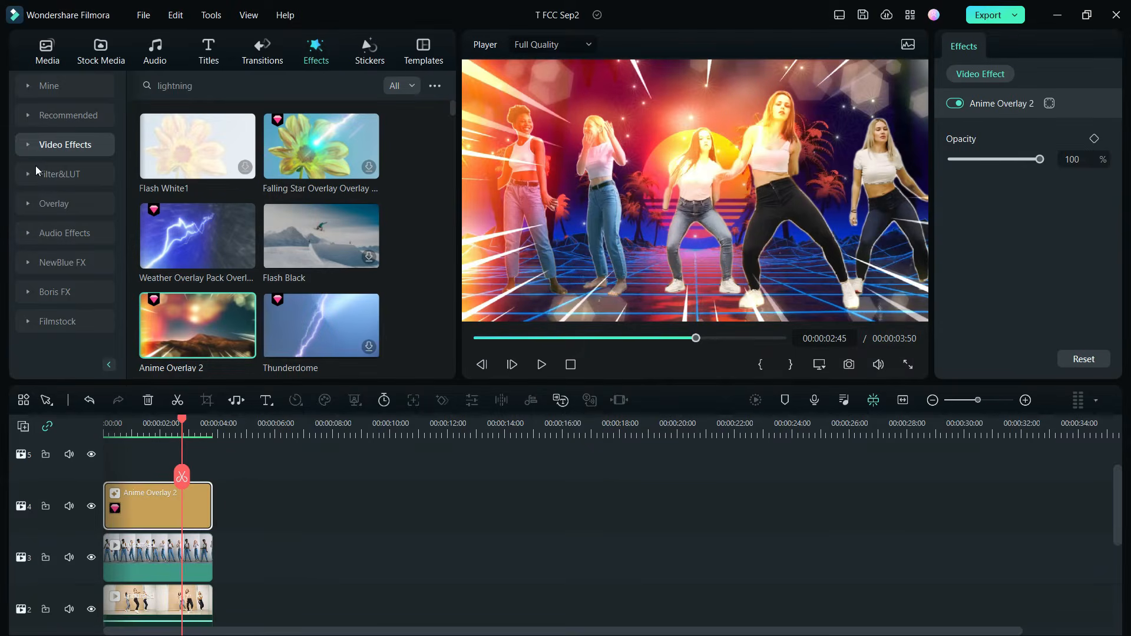
Add the Neon Antlers AR sticker to the two-dancer clip and a devil-horns AR sticker to the three-dancer clip
left_click(65, 145)
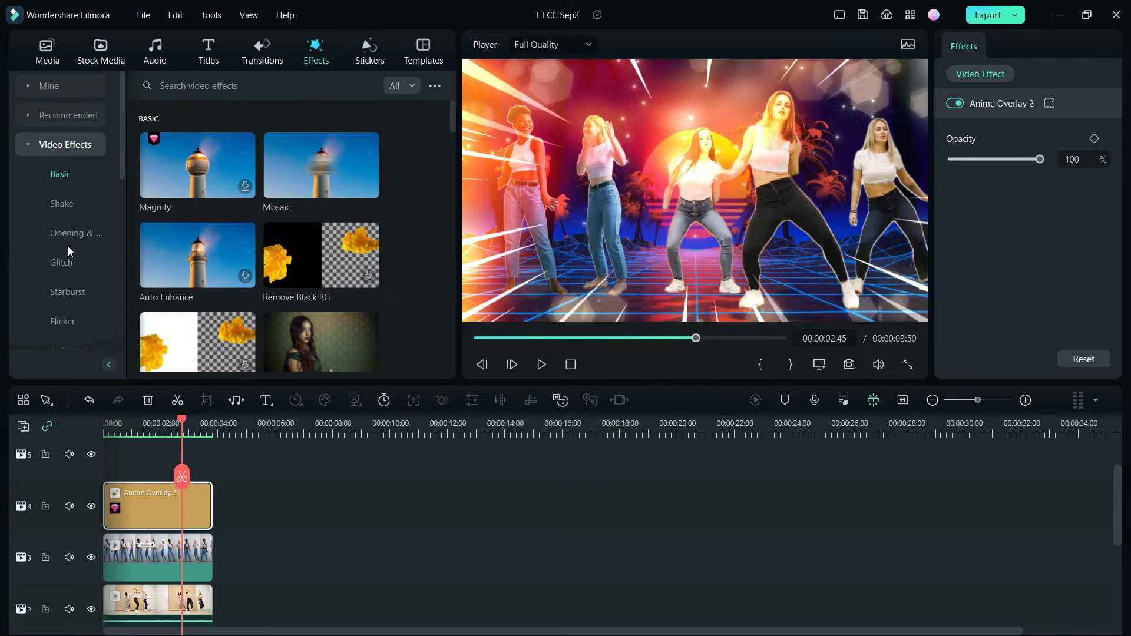
scroll(69, 246, "down", 5)
left_click(69, 234)
scroll(420, 225, "down", 3)
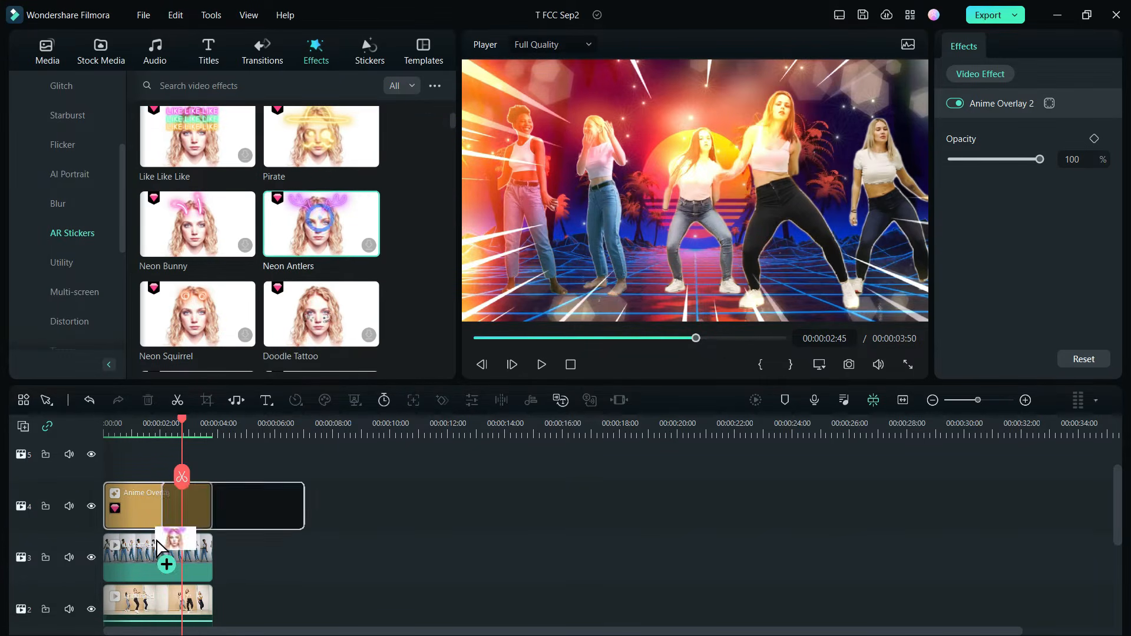
scroll(412, 173, "down", 3)
left_click_drag(131, 606, 132, 607)
Apply AI Portrait effects, a neon outline on the two-dancer clip and a neon ring on the three-dancer clip, and preview full screen
left_click(70, 174)
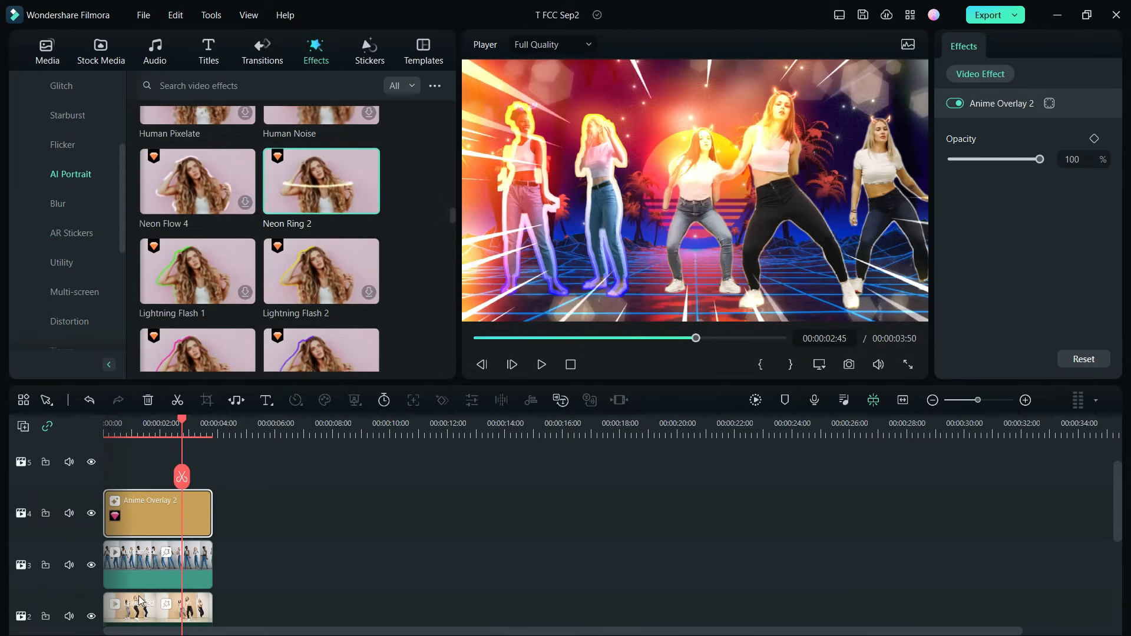
scroll(430, 292, "down", 3)
left_click_drag(212, 253, 134, 539)
left_click_drag(321, 330, 177, 610)
left_click(908, 364)
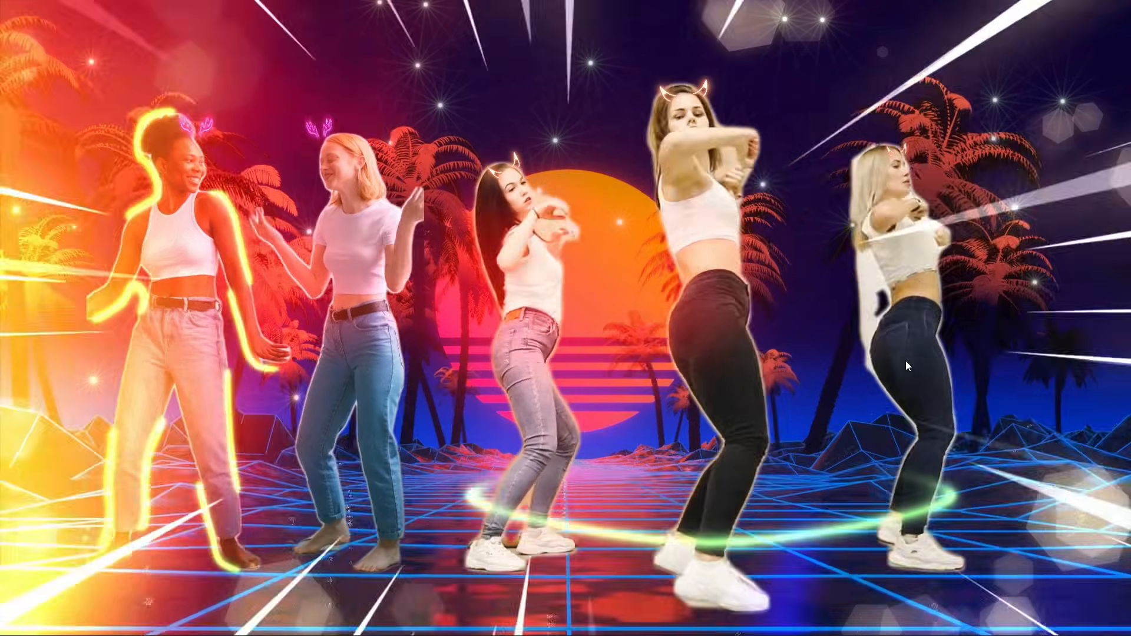